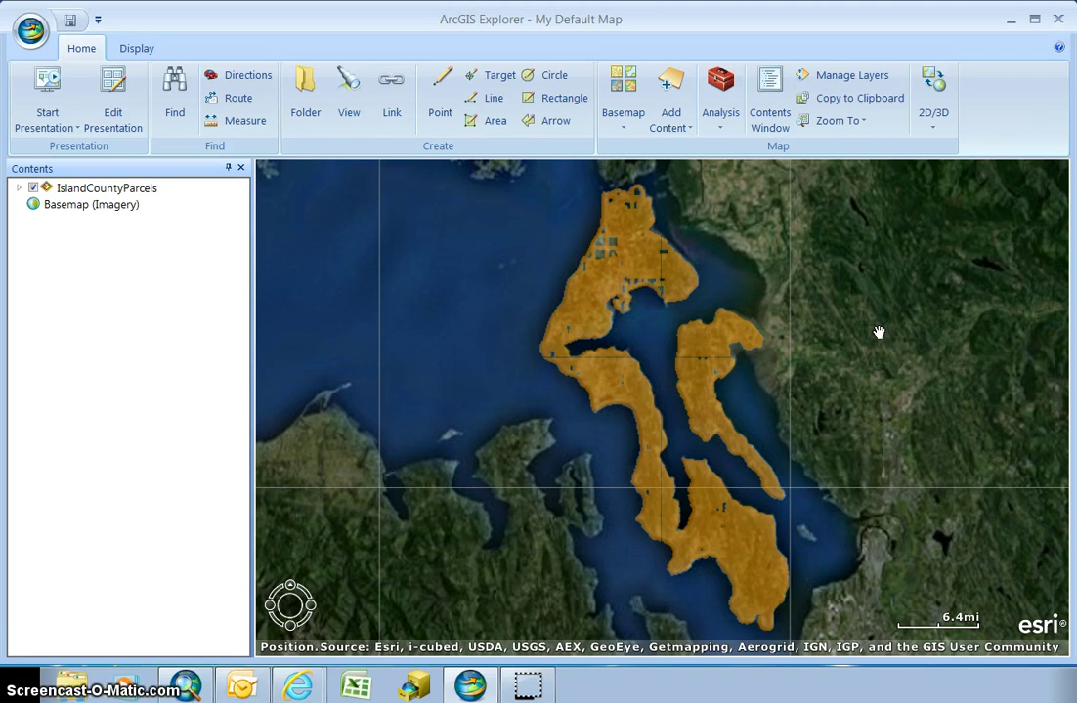
click(884, 352)
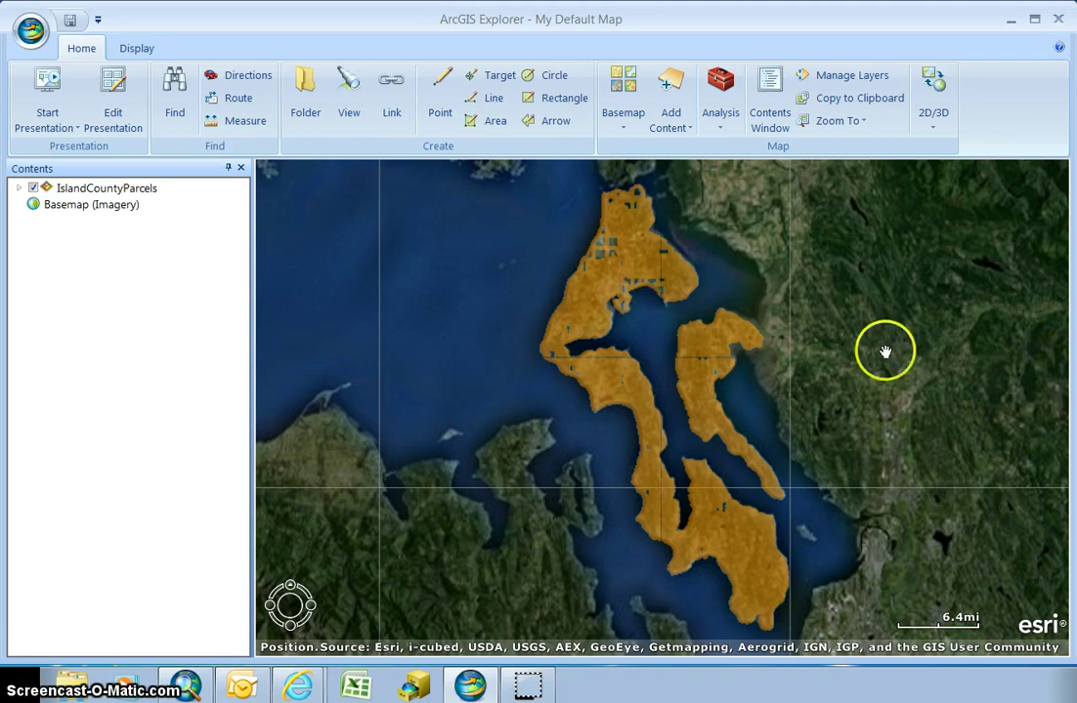
click(182, 110)
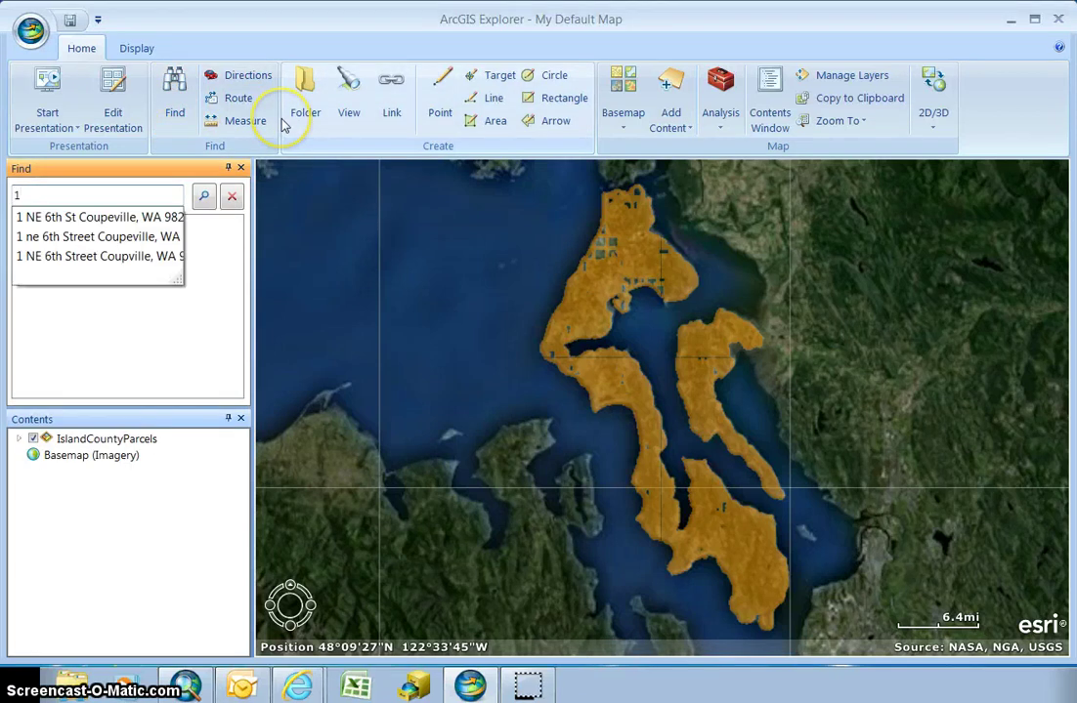
text(1 NE )
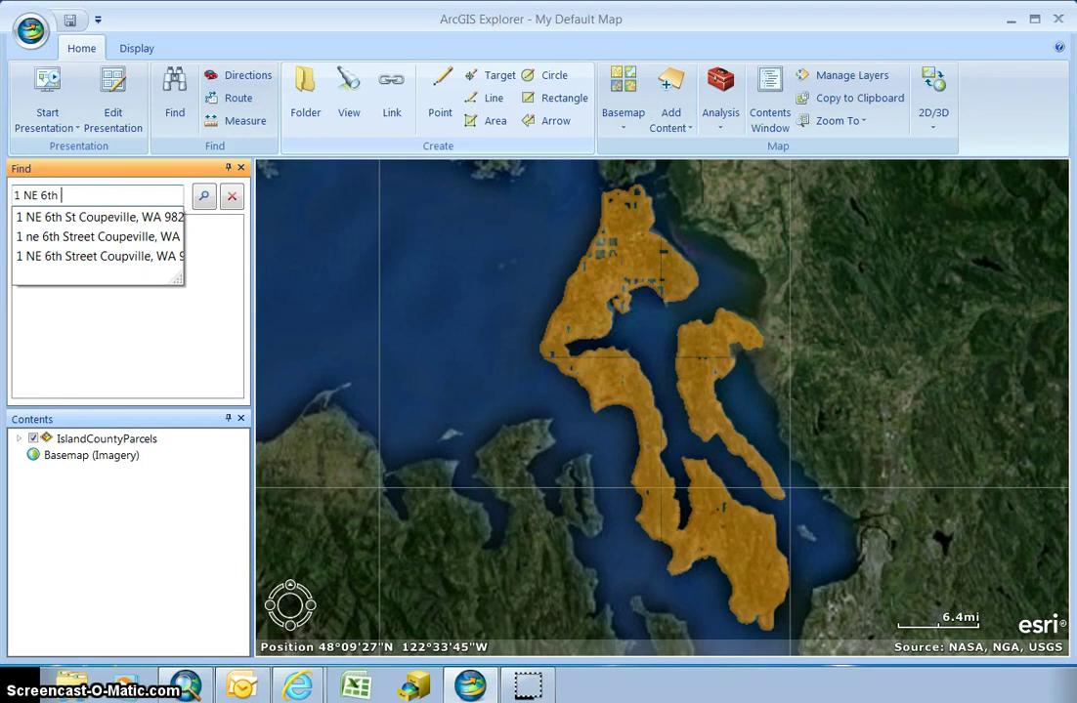
text(6th Street)
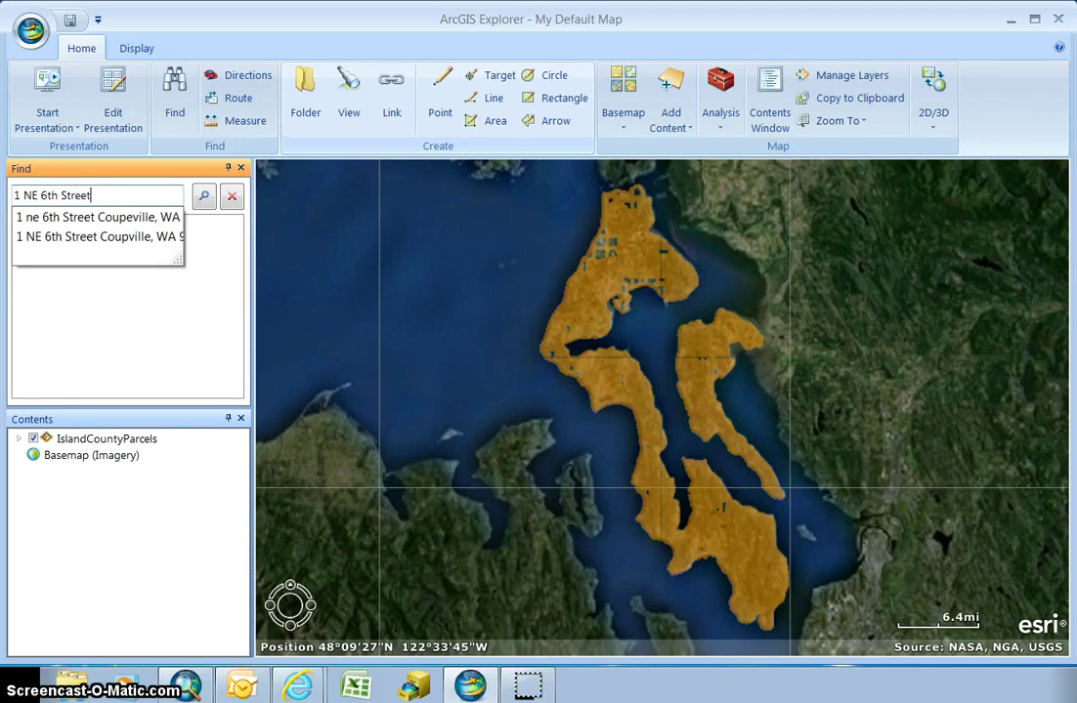
text( Coupeville, WA)
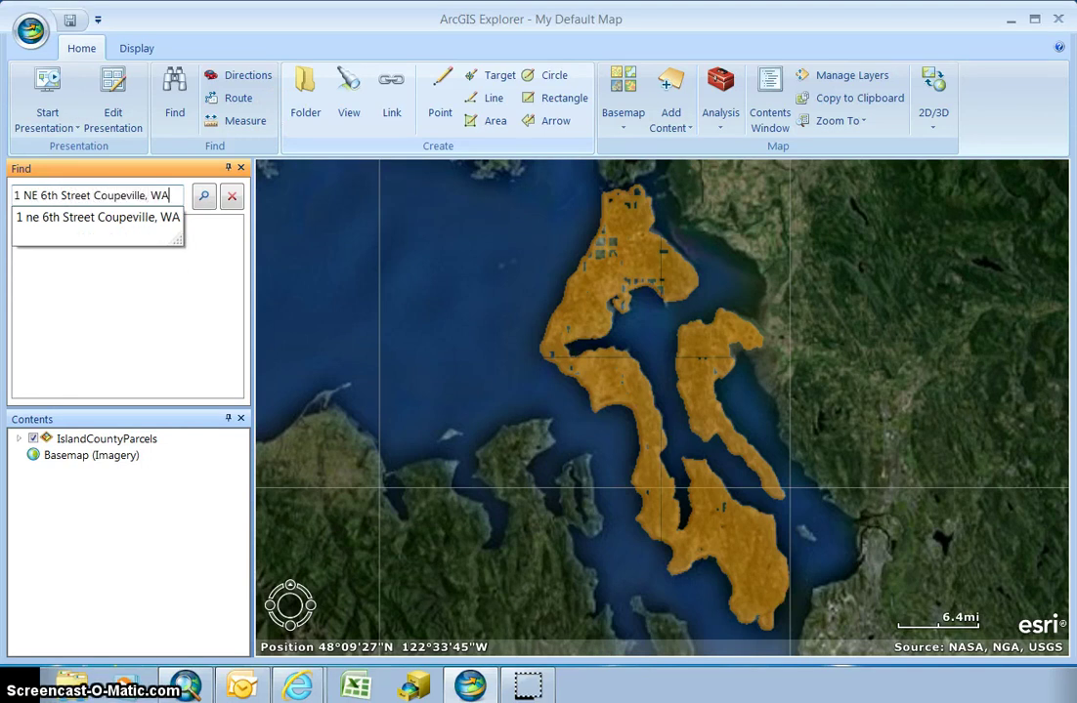
key(Return)
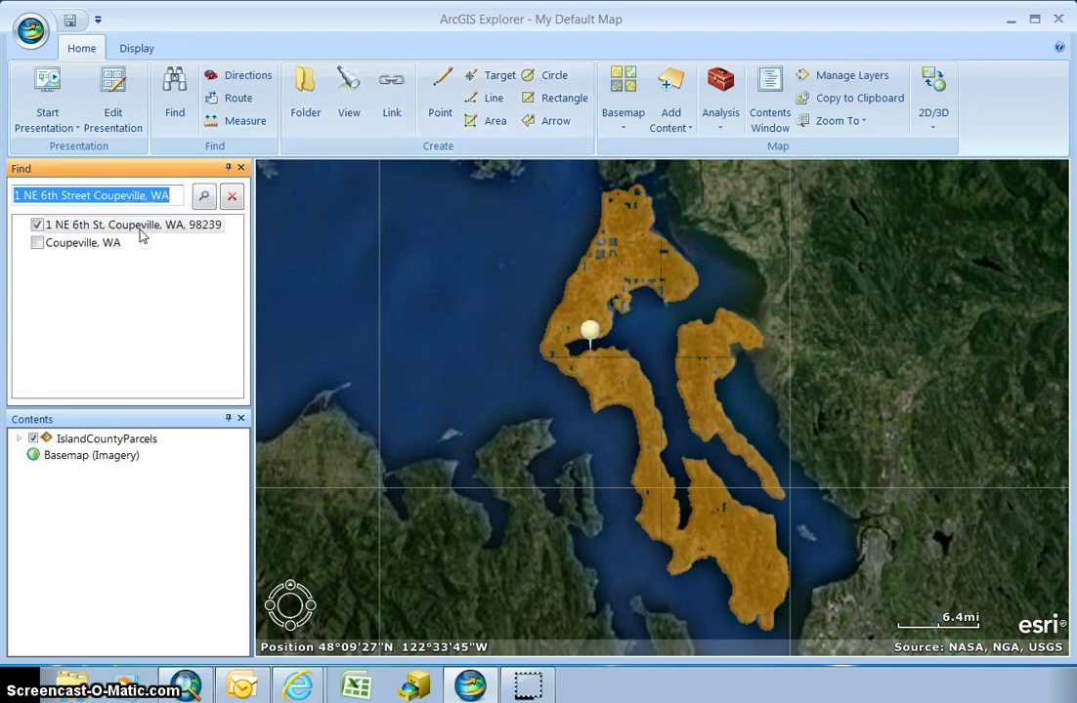
Step: Zoom to the found address until Coupeville parcel boundaries show, and select the IslandCountyParcels layer
click(138, 233)
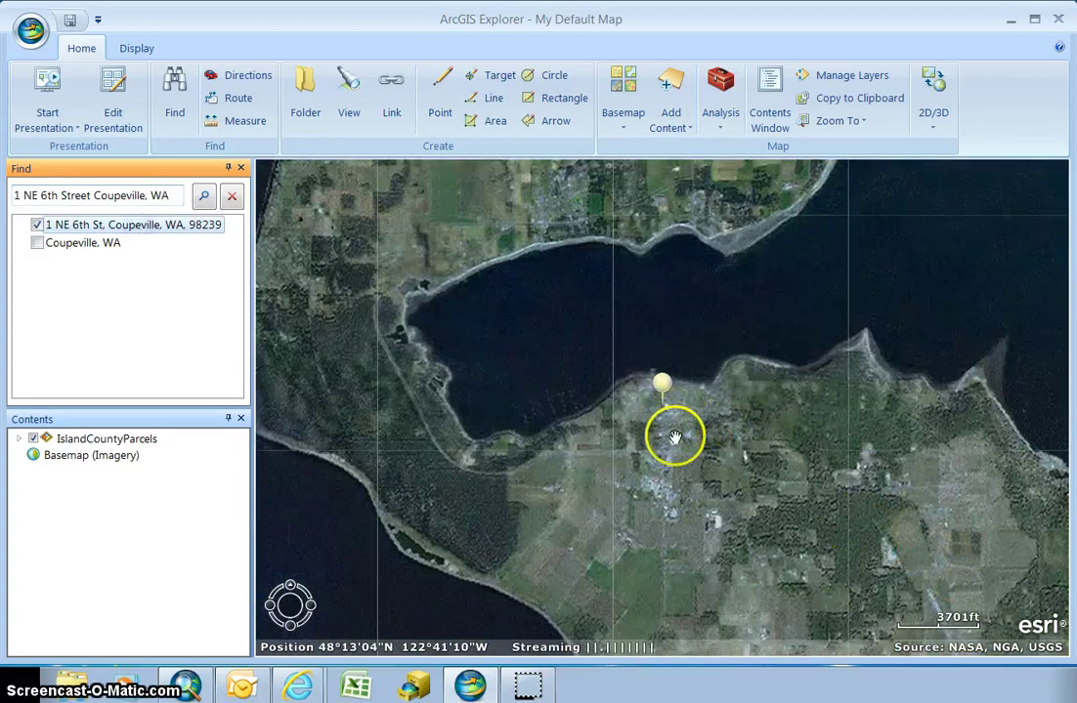
scroll(669, 436, up, 5)
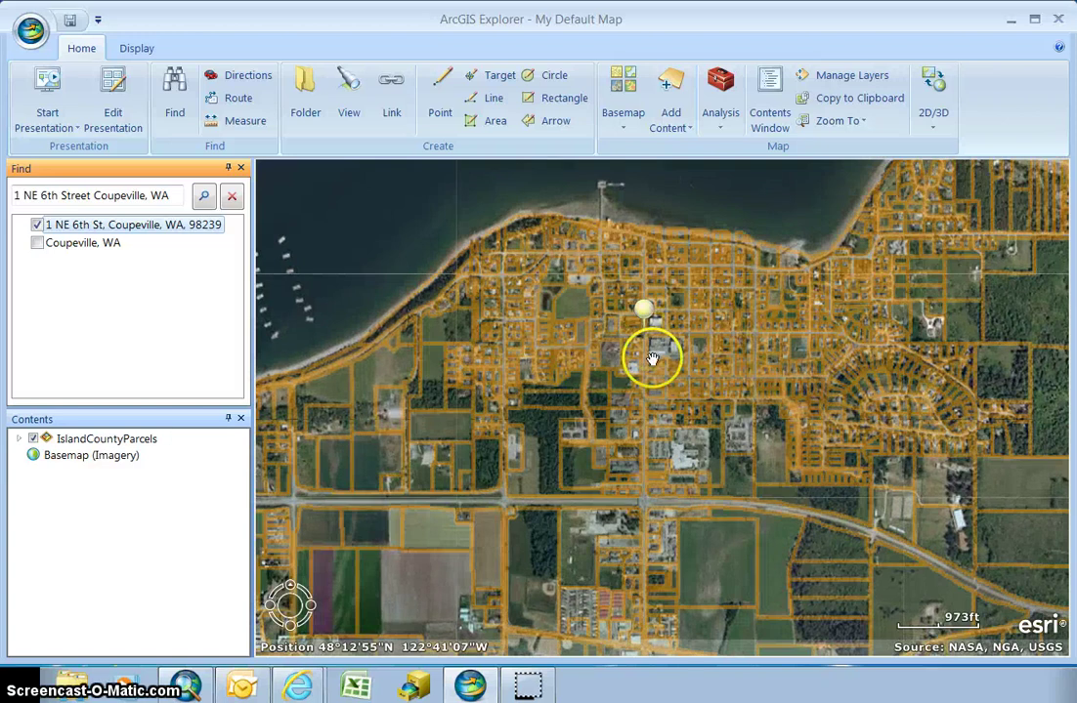
scroll(653, 358, up, 2)
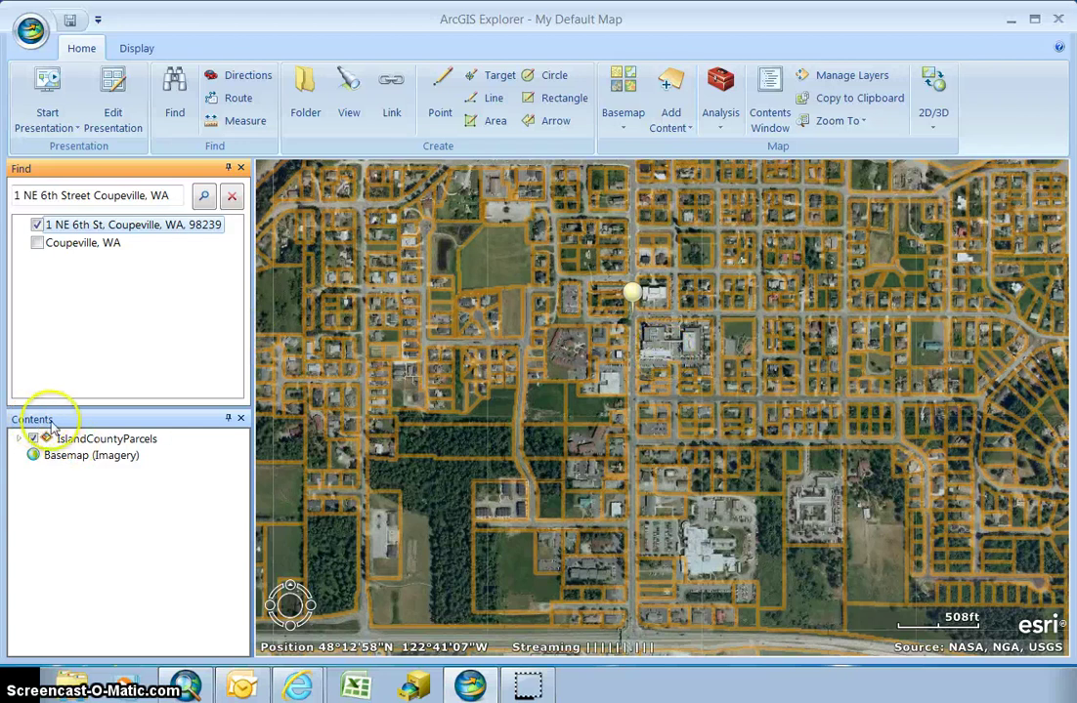
click(94, 441)
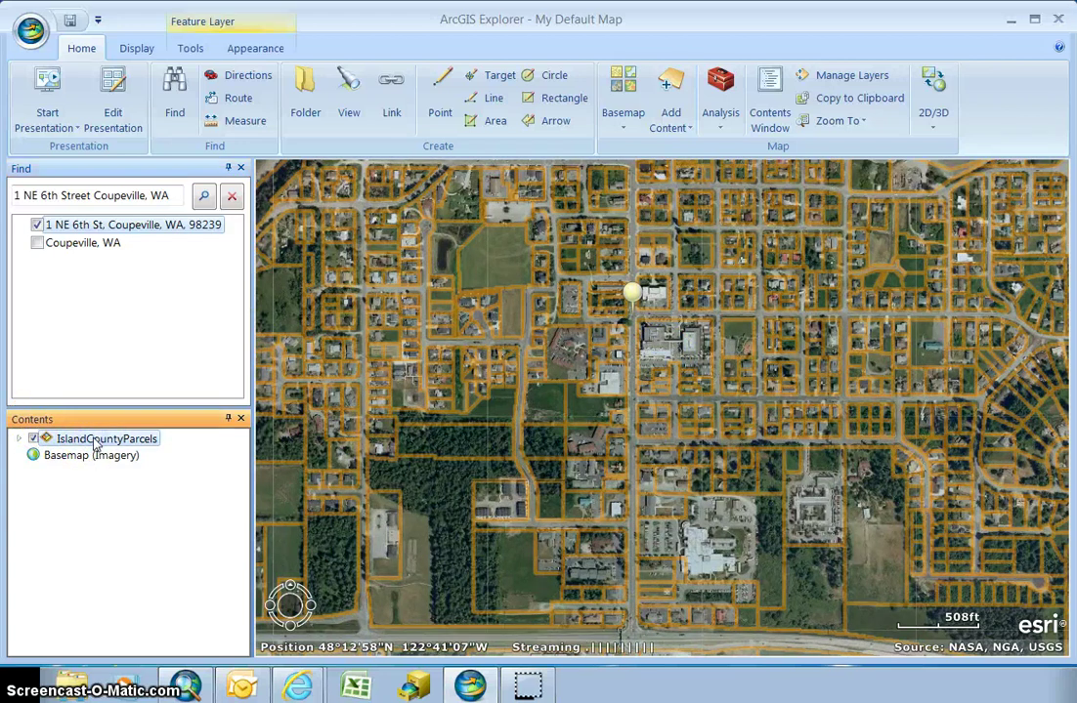
Step: In IslandCountyParcels properties, set the geo_id popup title to display as a tip
right_click(99, 446)
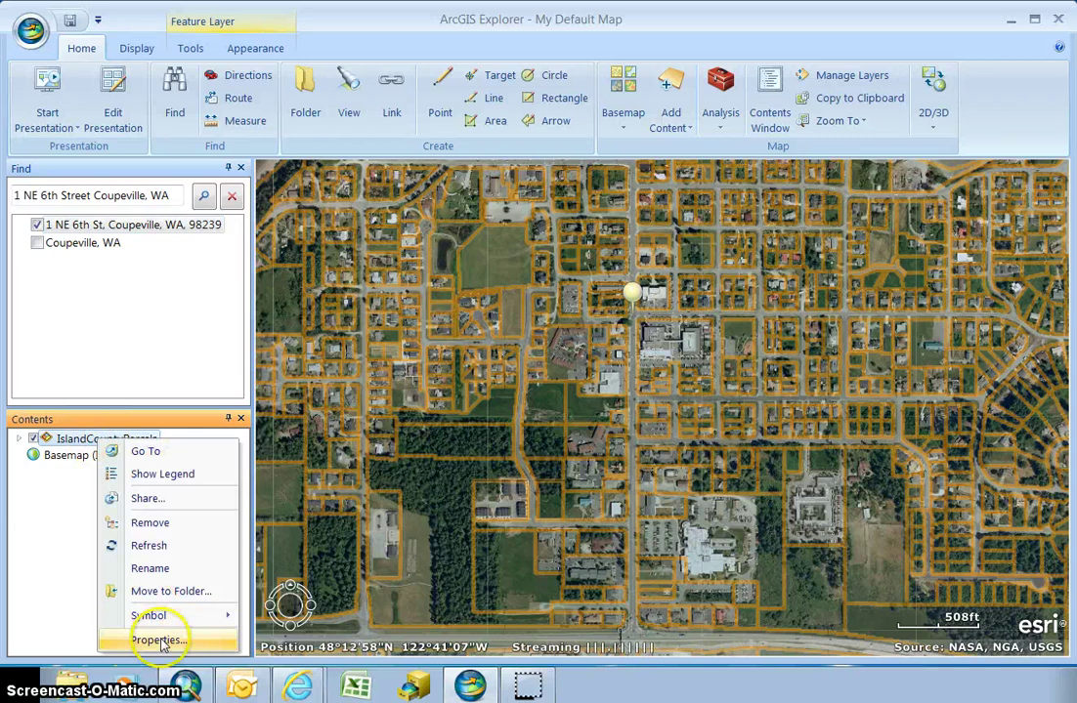
click(161, 640)
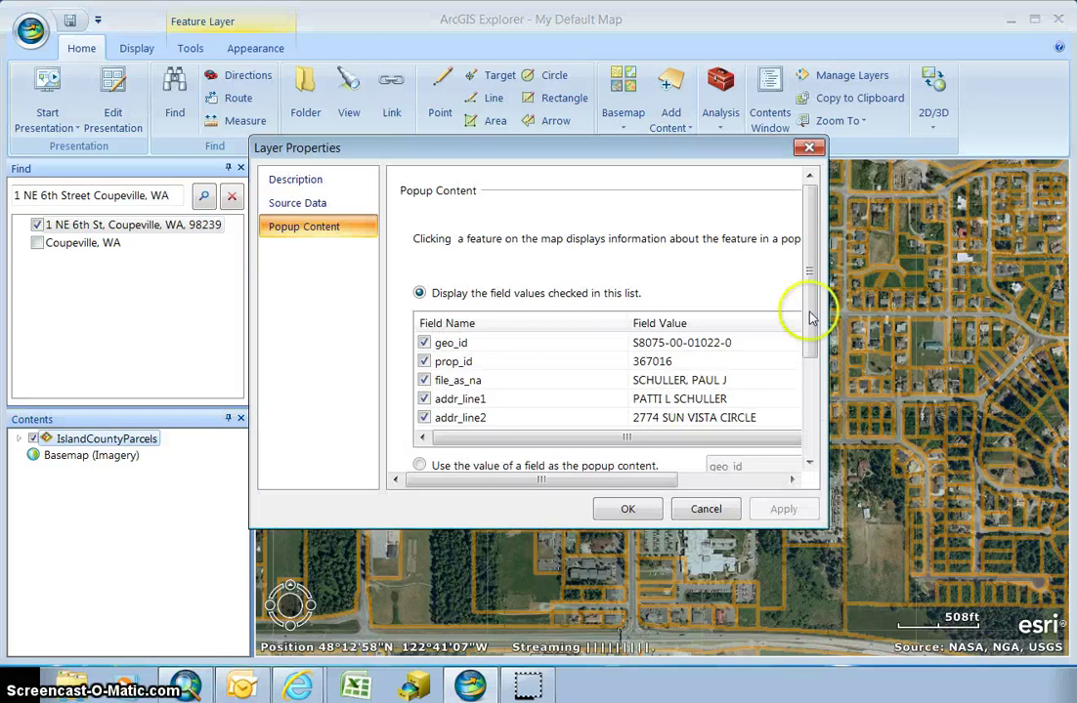
drag(807, 313, 809, 448)
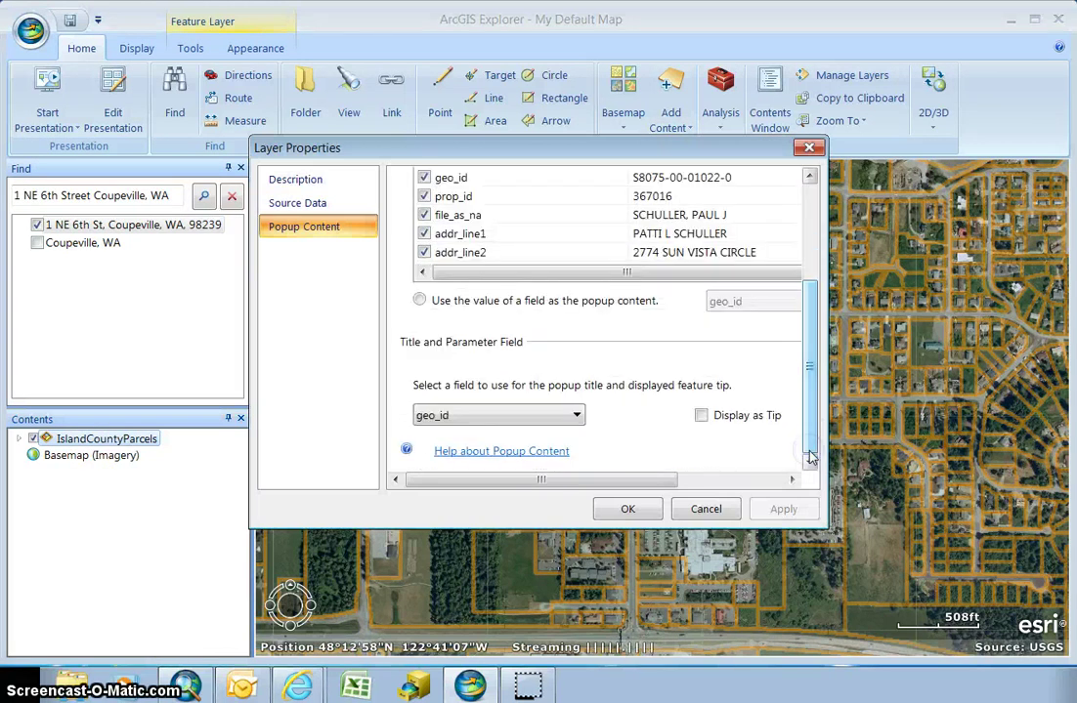
click(702, 416)
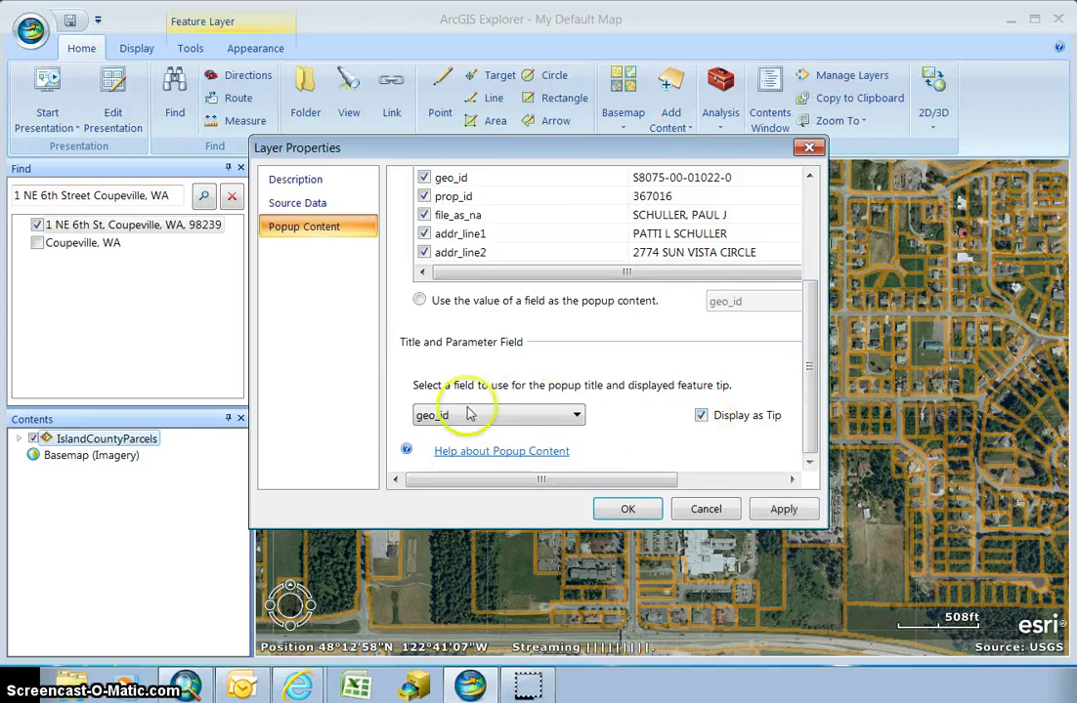
click(631, 510)
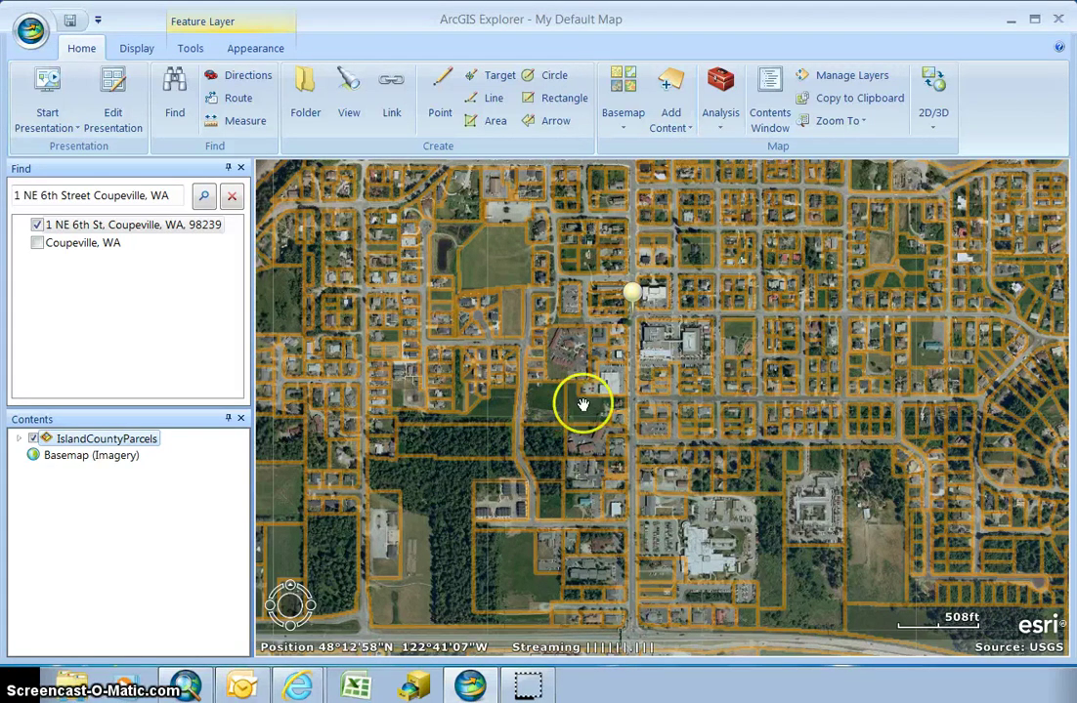
mouse_move(603, 381)
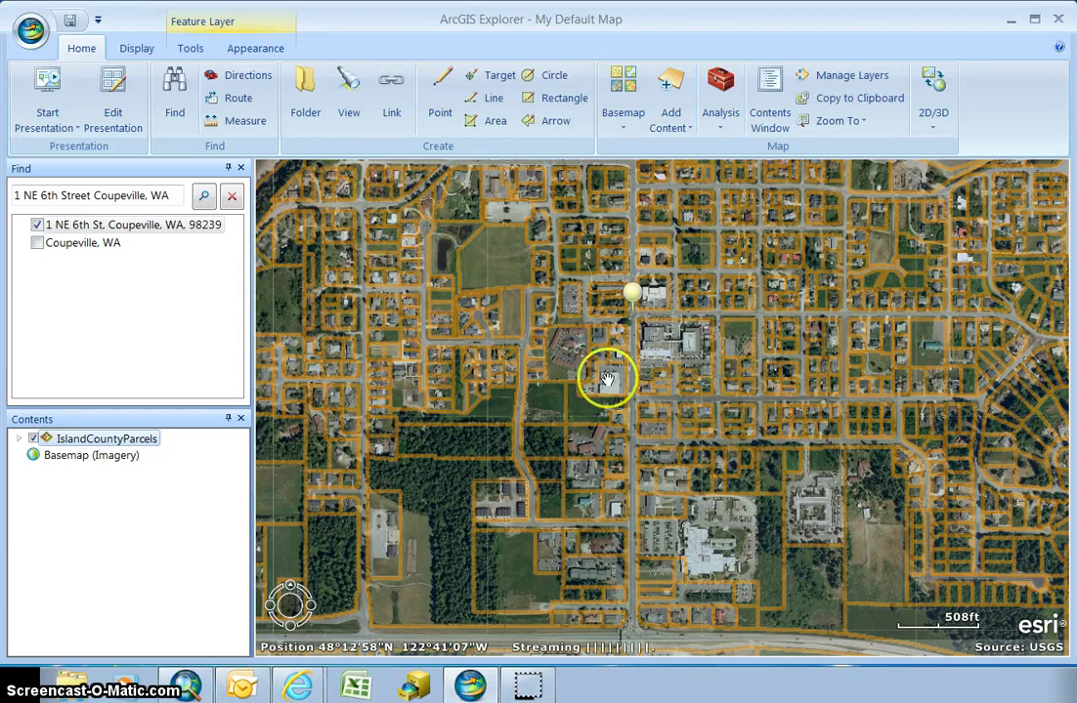
mouse_move(633, 292)
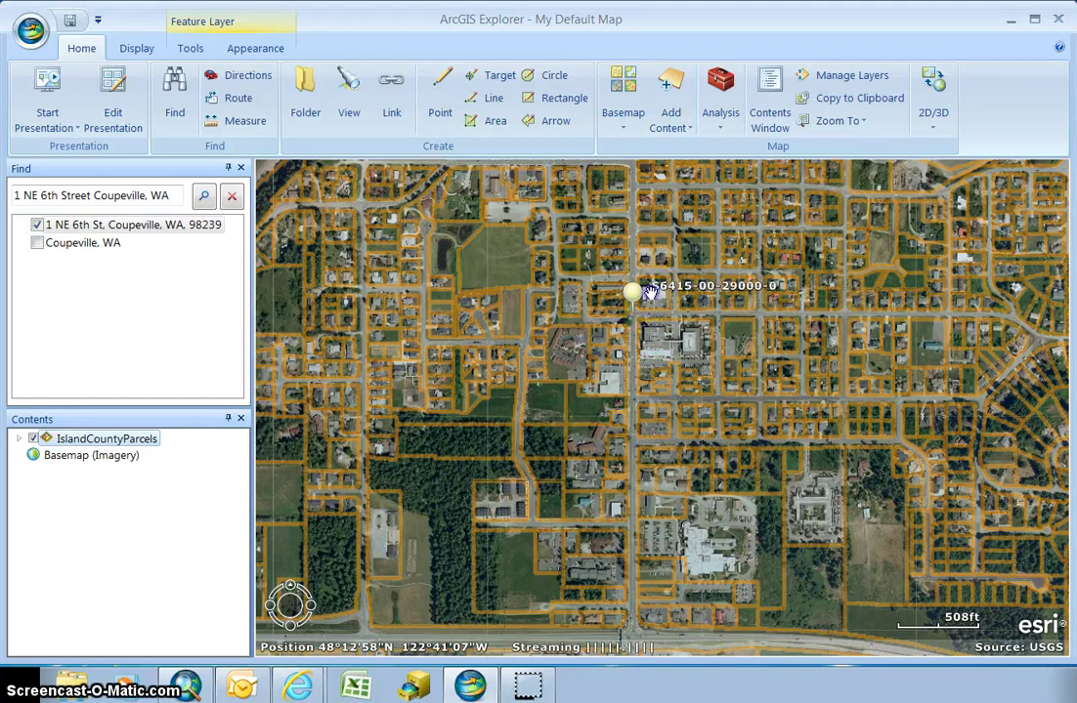
click(651, 293)
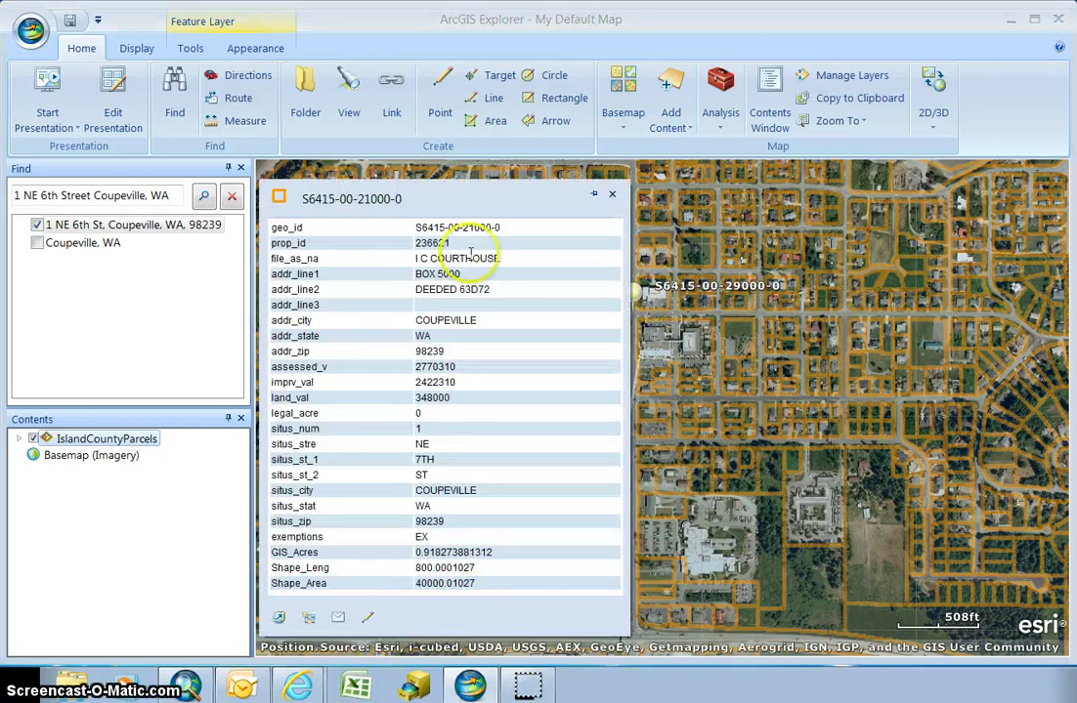
click(613, 195)
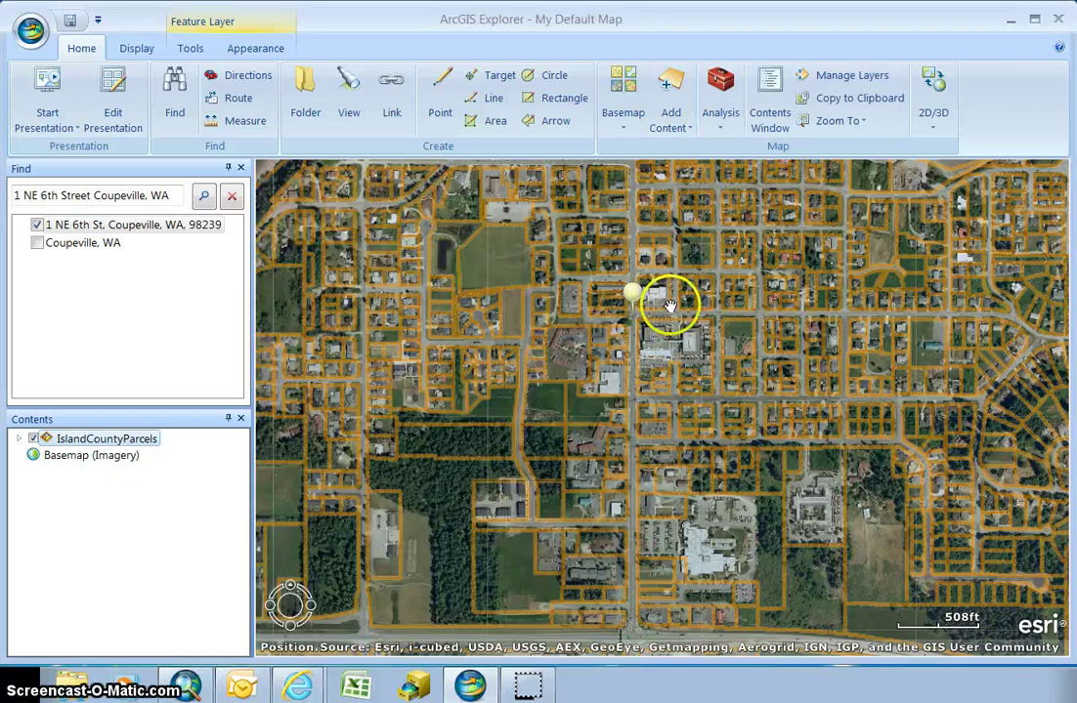
Step: Zoom in to about 105 ft scale centred on the address pin
scroll(669, 305, up, 1)
scroll(665, 311, up, 3)
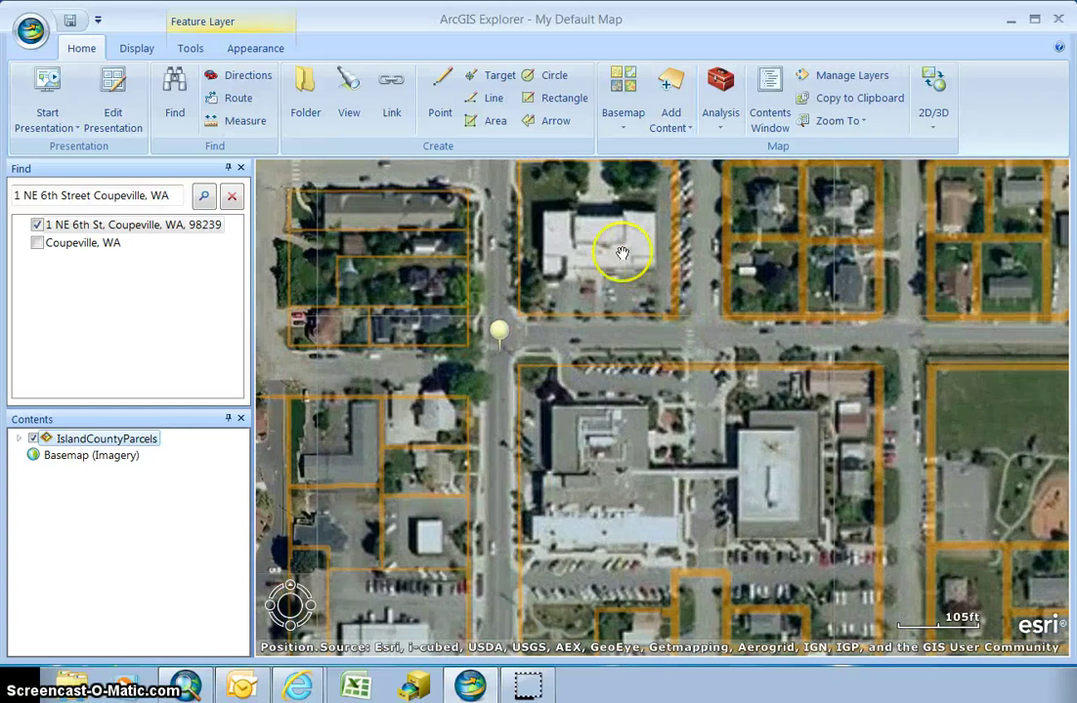
drag(620, 250, 647, 451)
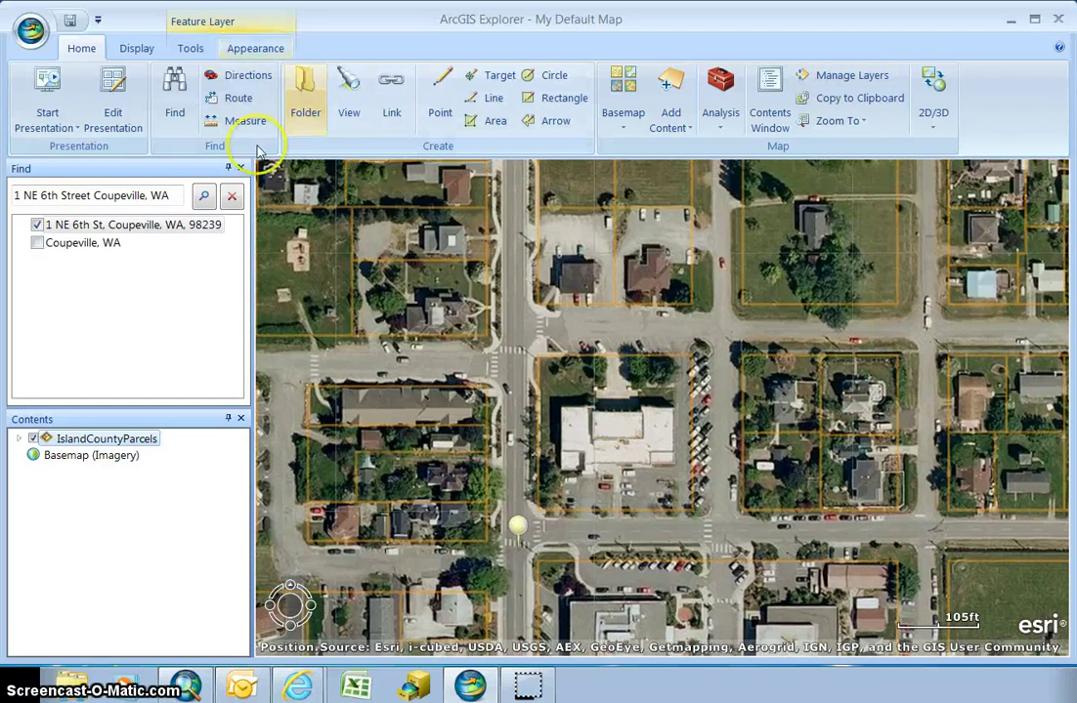
Step: Measure a 200.8-foot distance line along the block edge, then clear it from the map
click(249, 125)
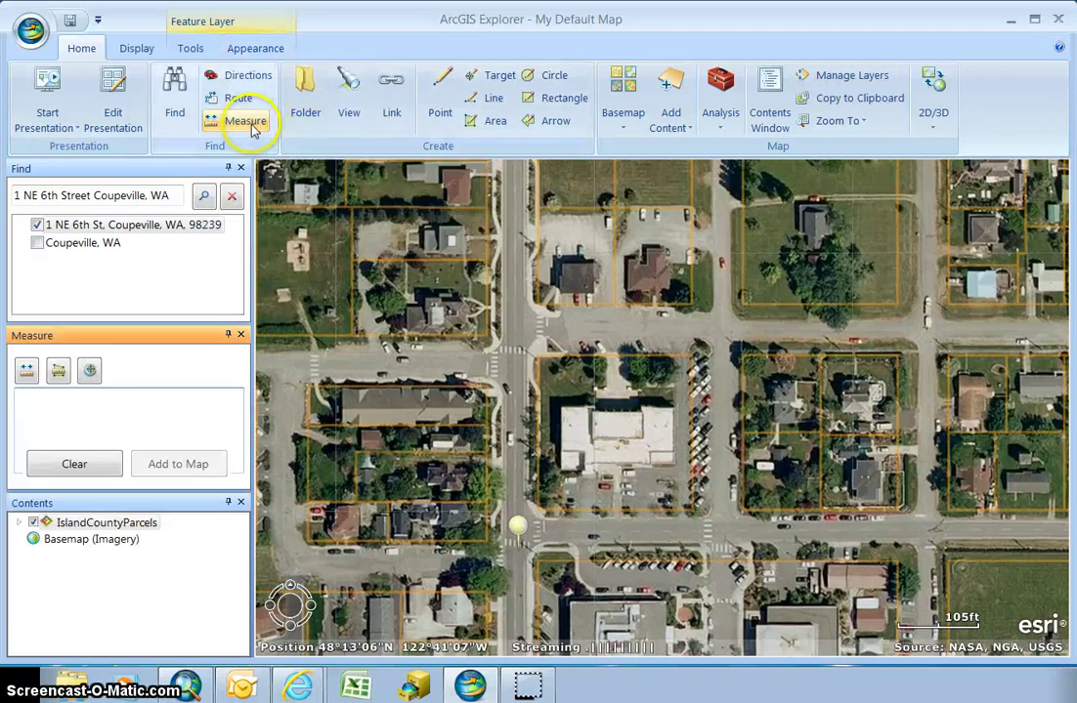
click(25, 375)
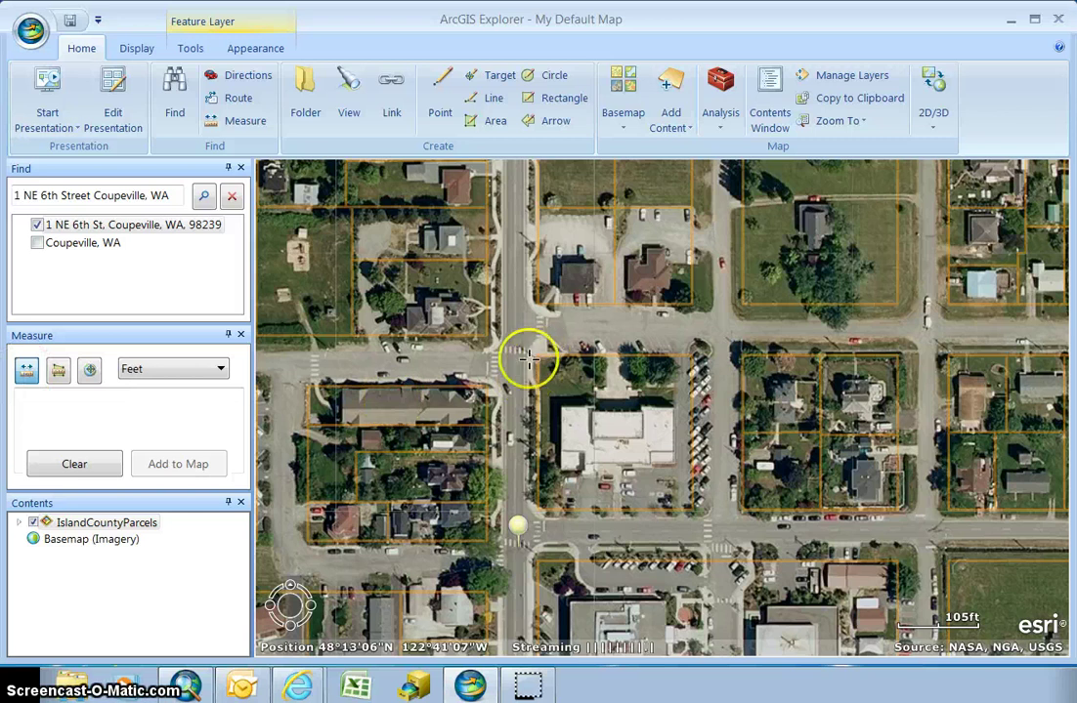
scroll(554, 347, up, 3)
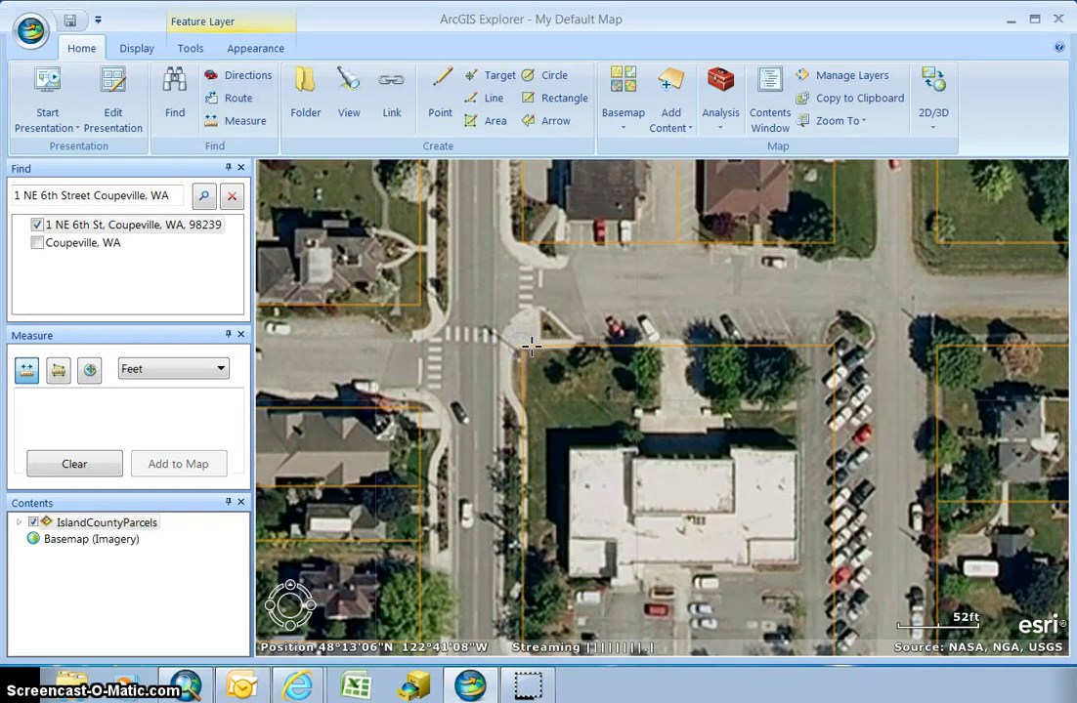
drag(523, 346, 835, 345)
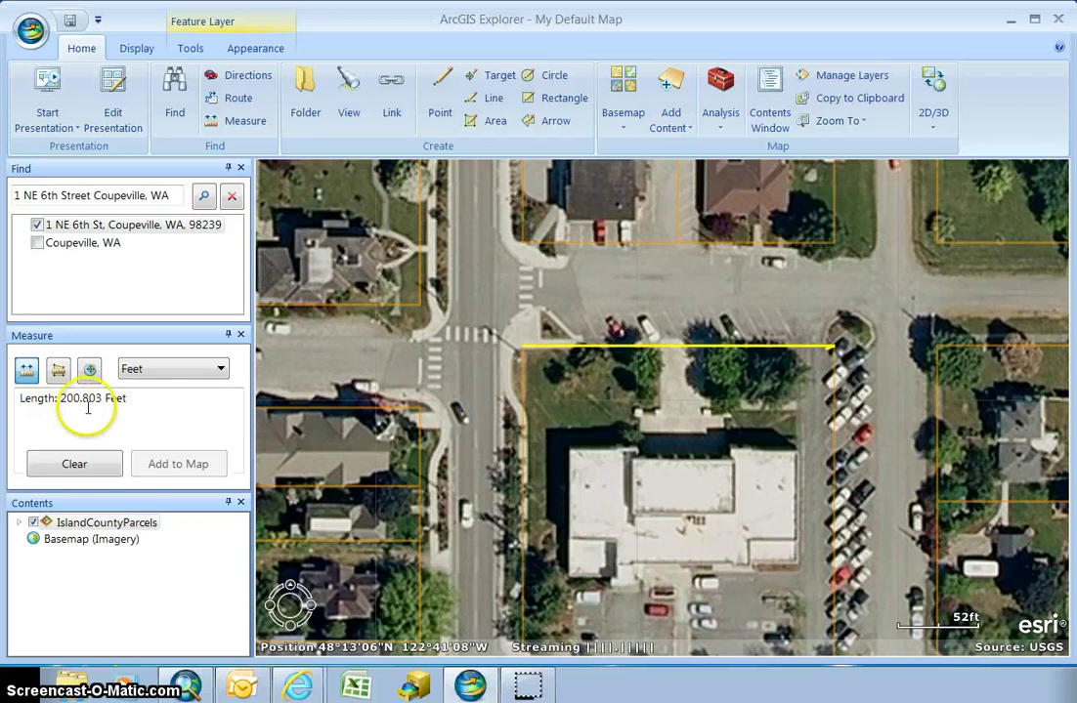
click(642, 379)
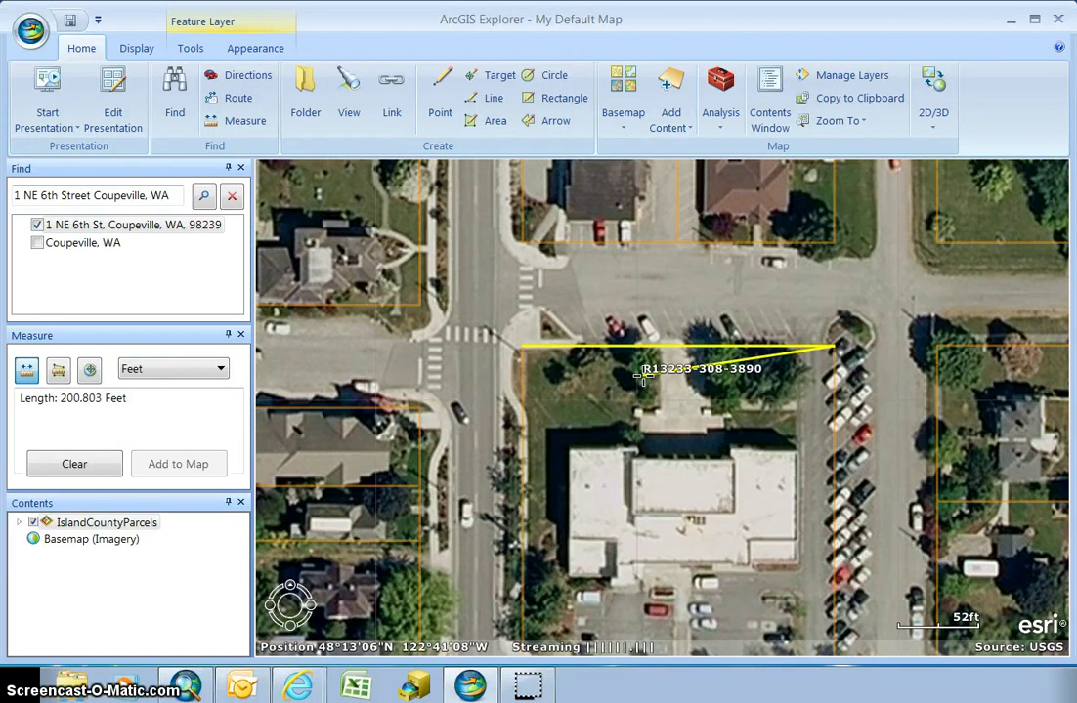
drag(640, 376, 122, 406)
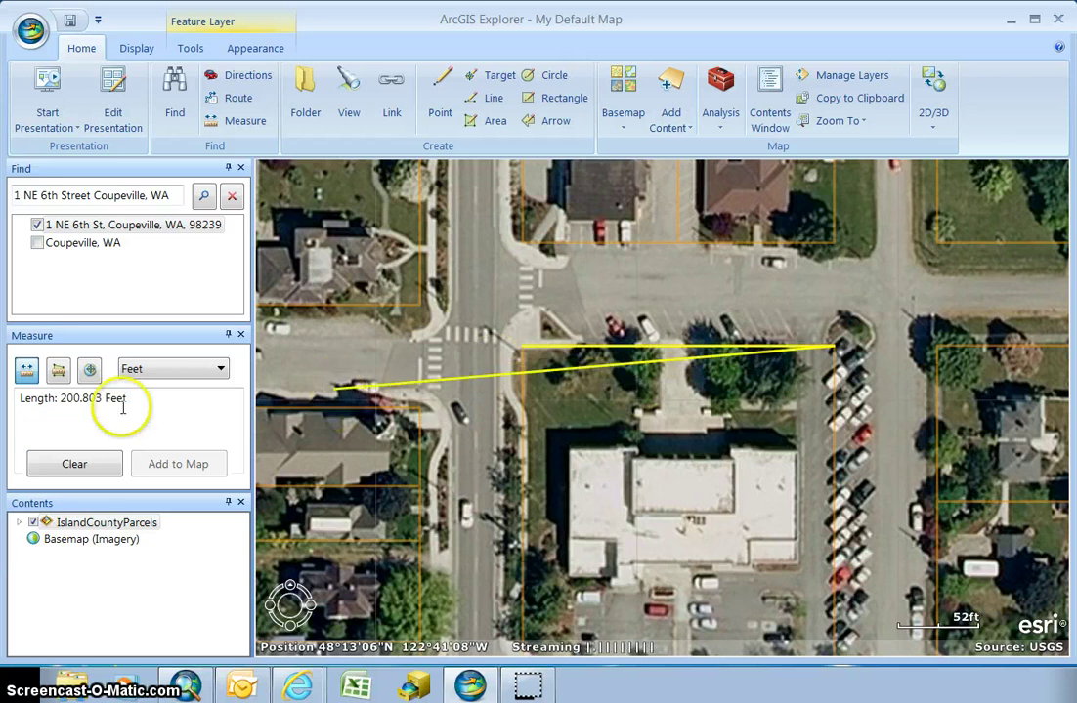
click(98, 465)
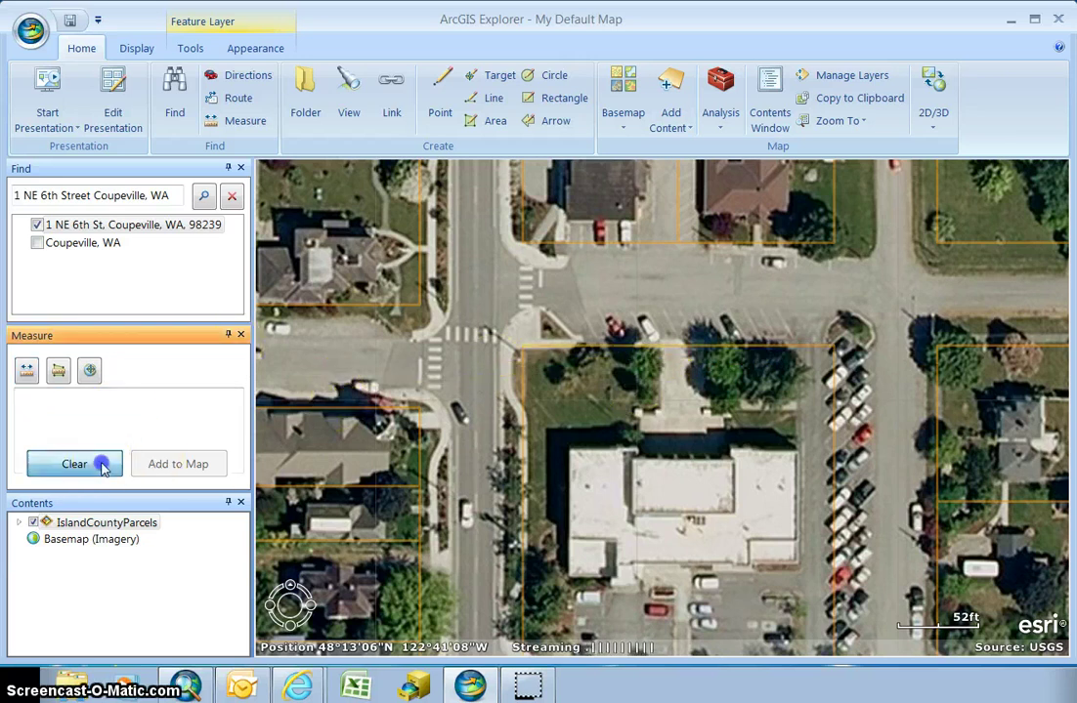
Step: Close the Measure and Find panels and open Query Builder for IslandCountyParcels from Tools
click(241, 335)
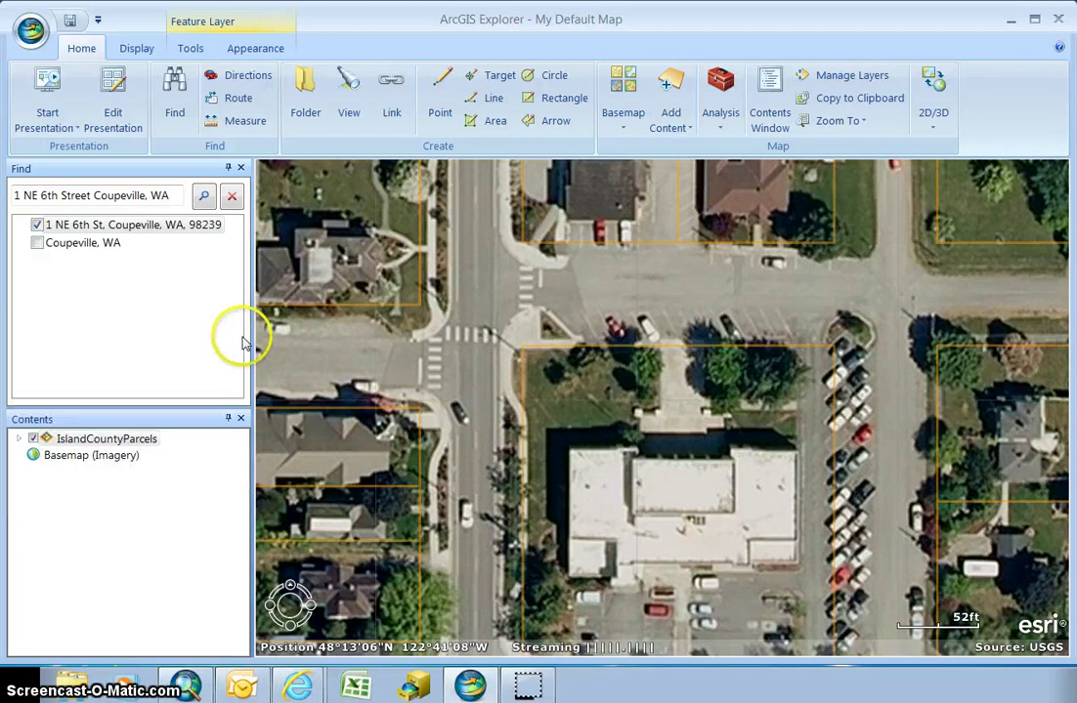
click(240, 168)
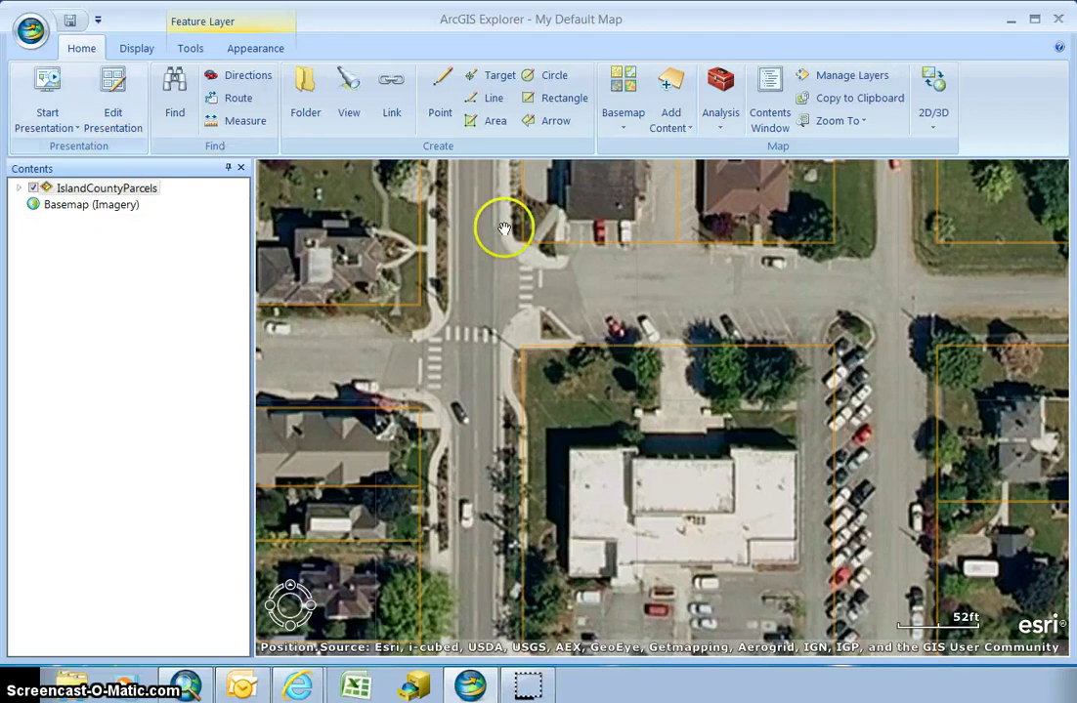
click(193, 49)
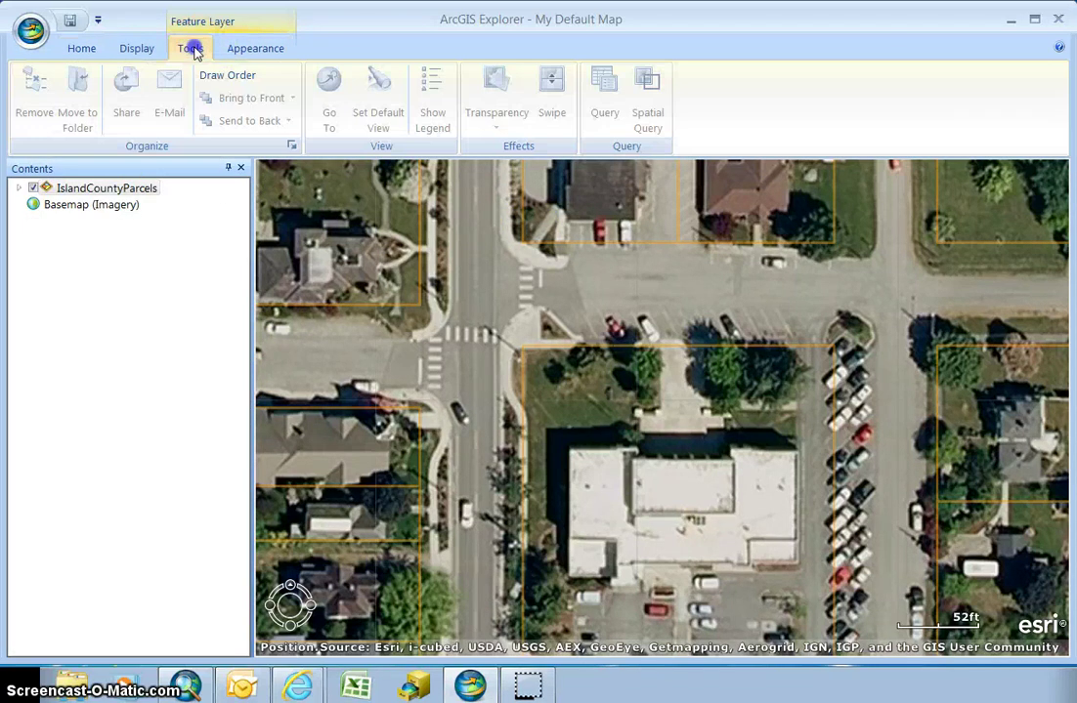
click(601, 107)
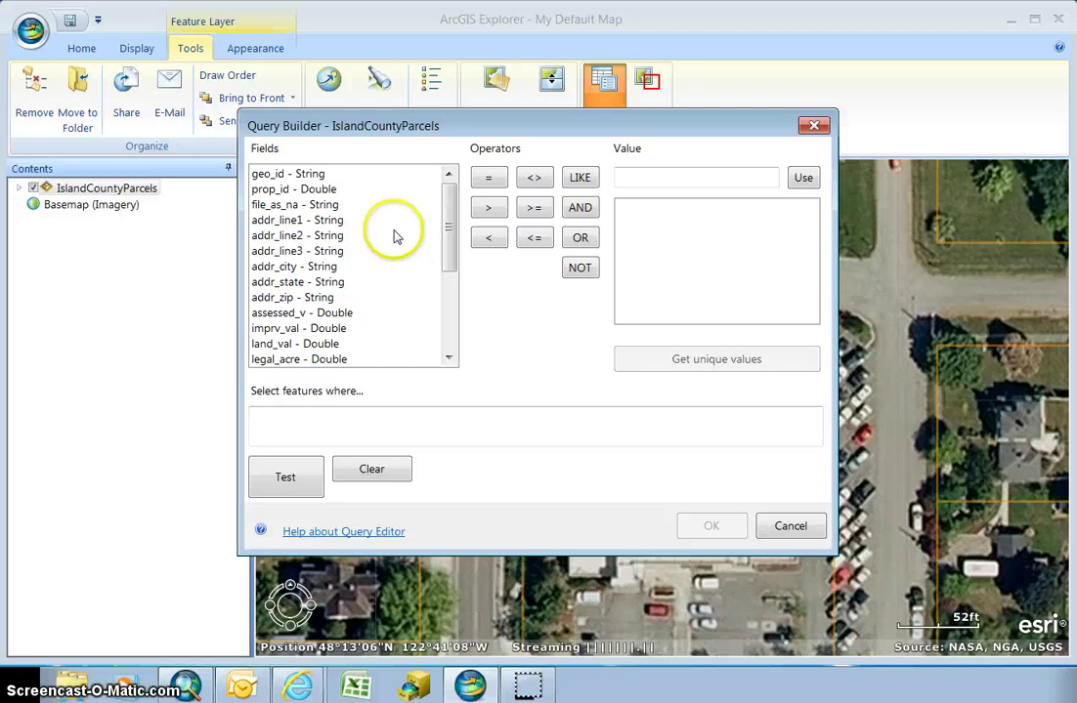
double_click(283, 176)
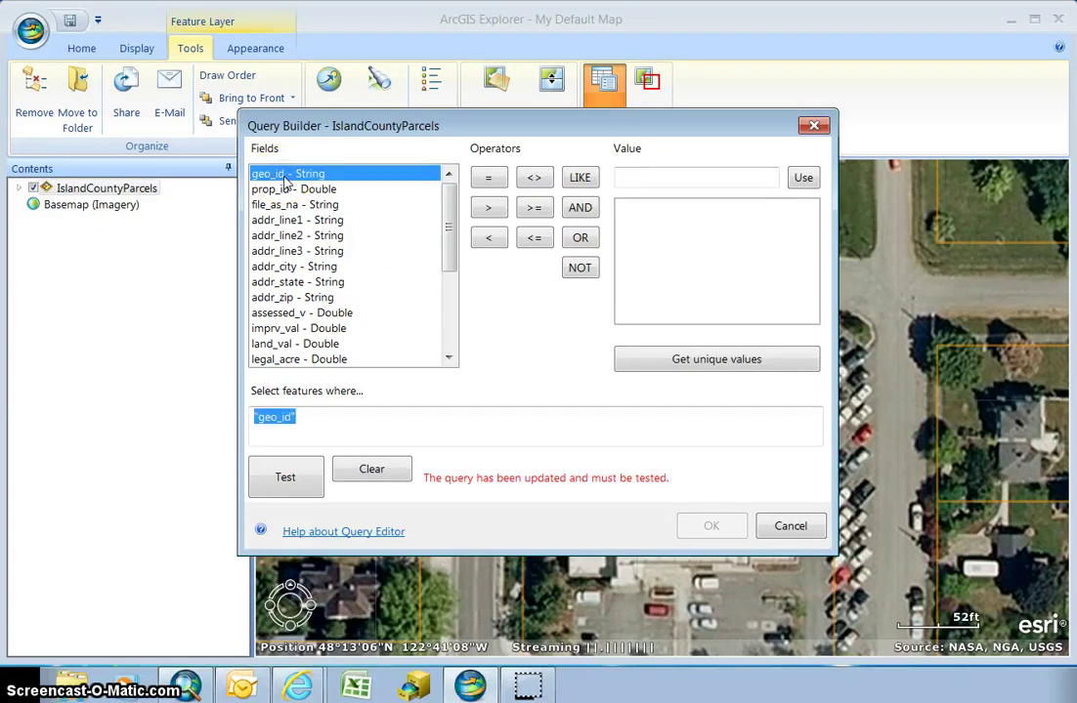
click(488, 180)
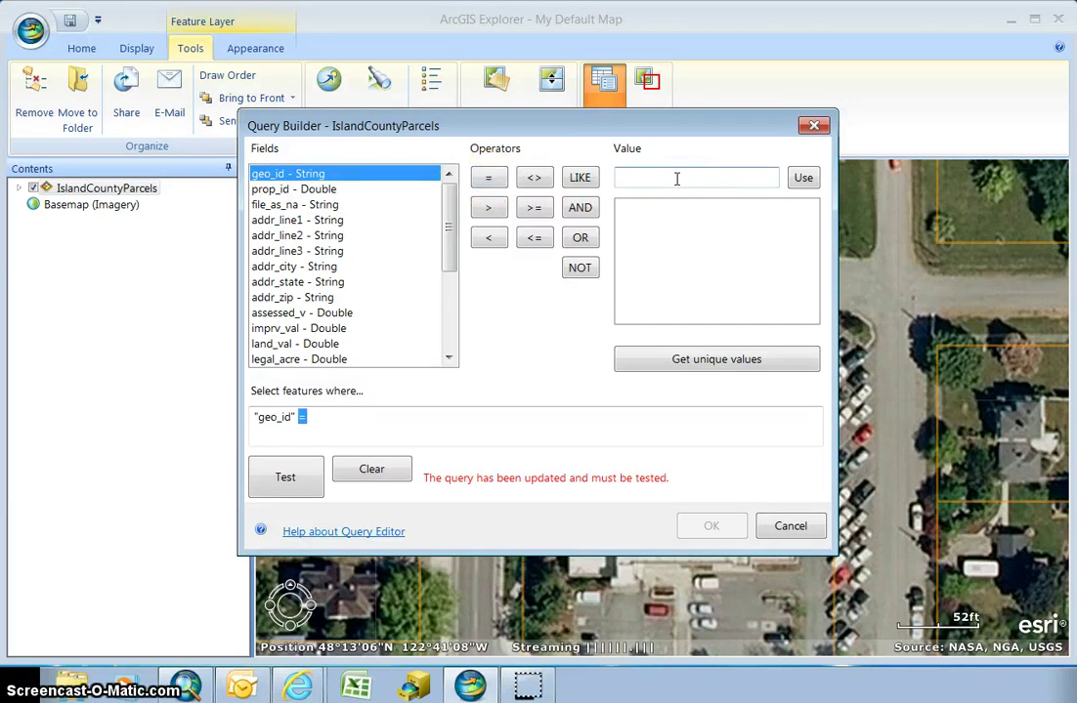
text(R)
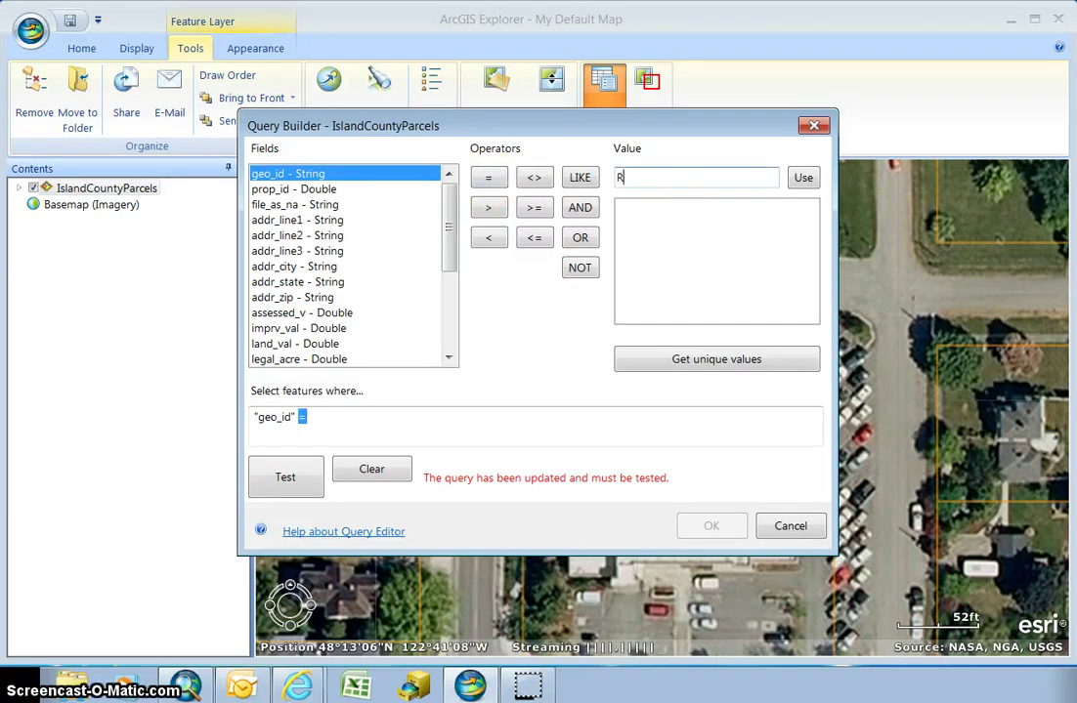
text(13102-476)
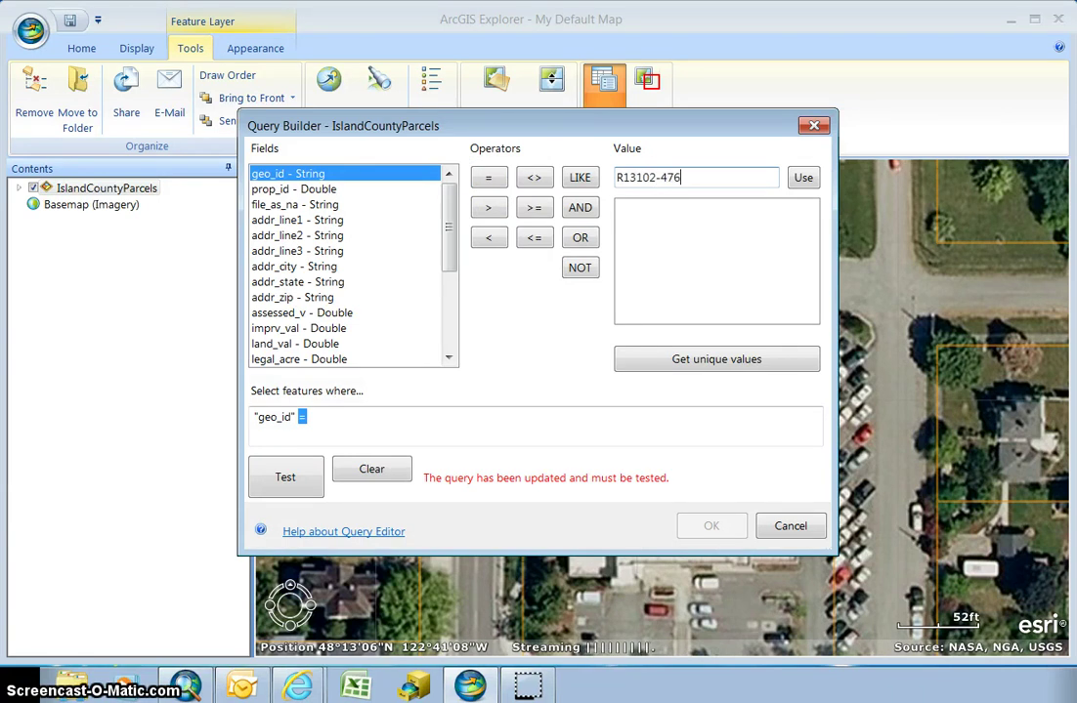
text(-2550)
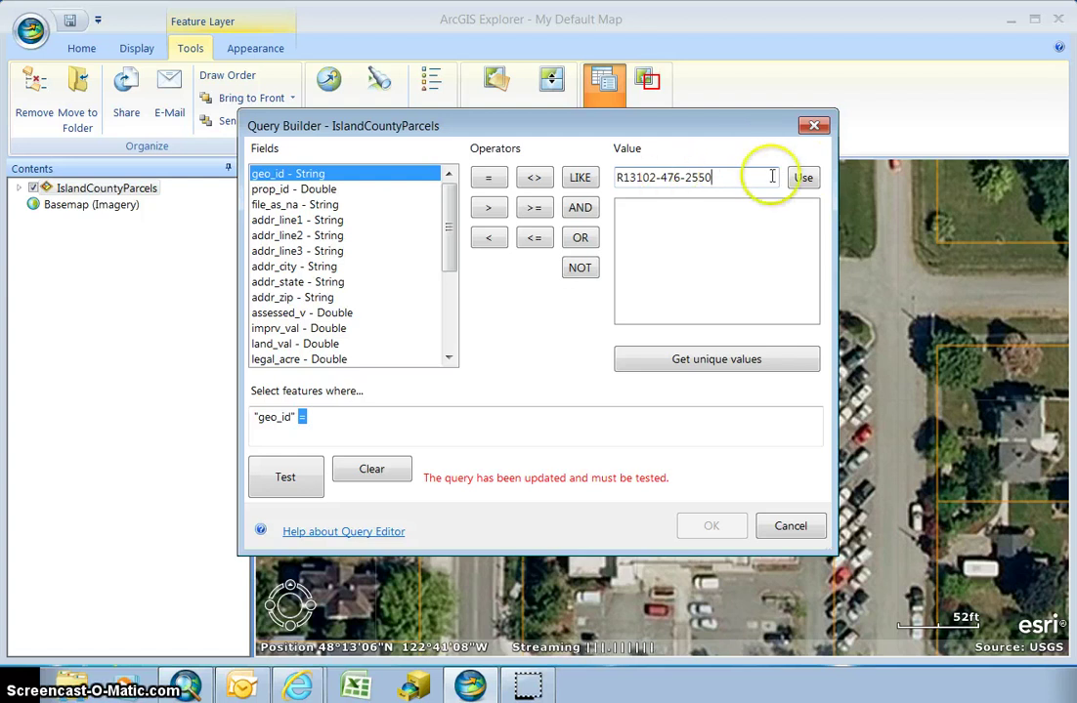
click(801, 180)
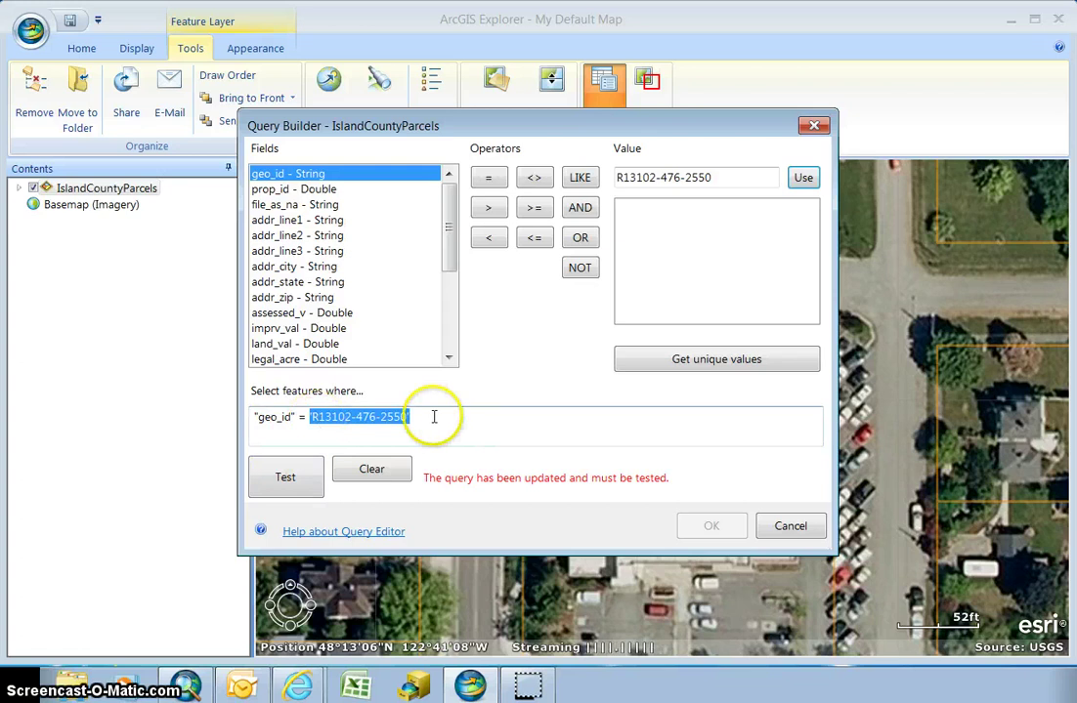
click(290, 475)
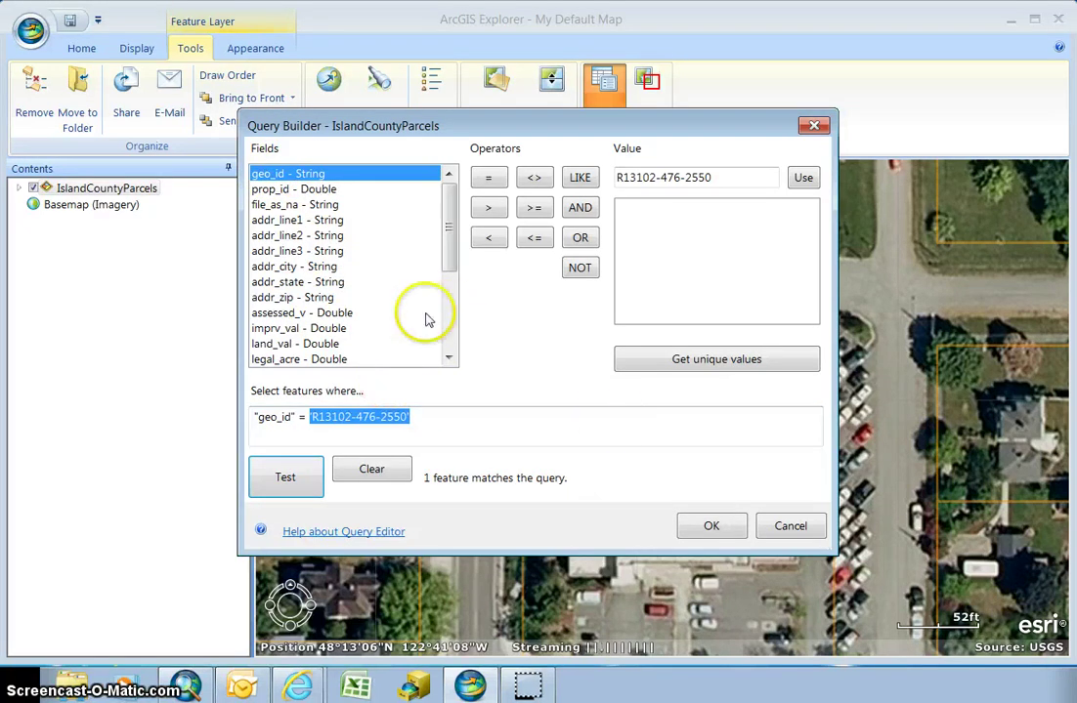
click(714, 527)
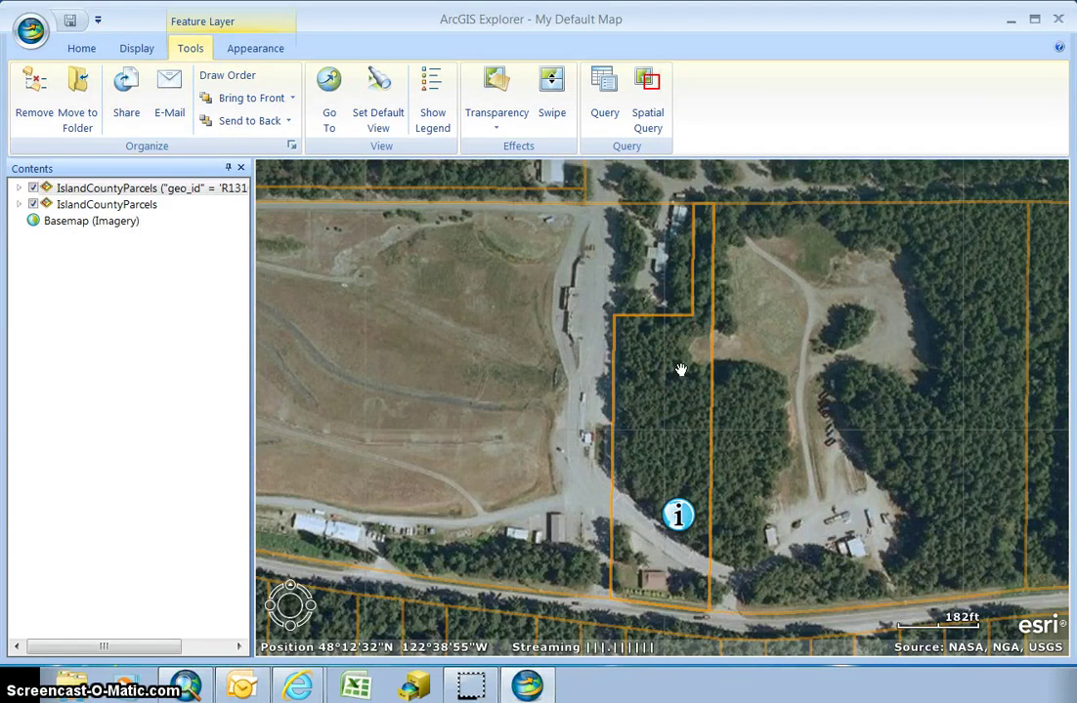
click(681, 369)
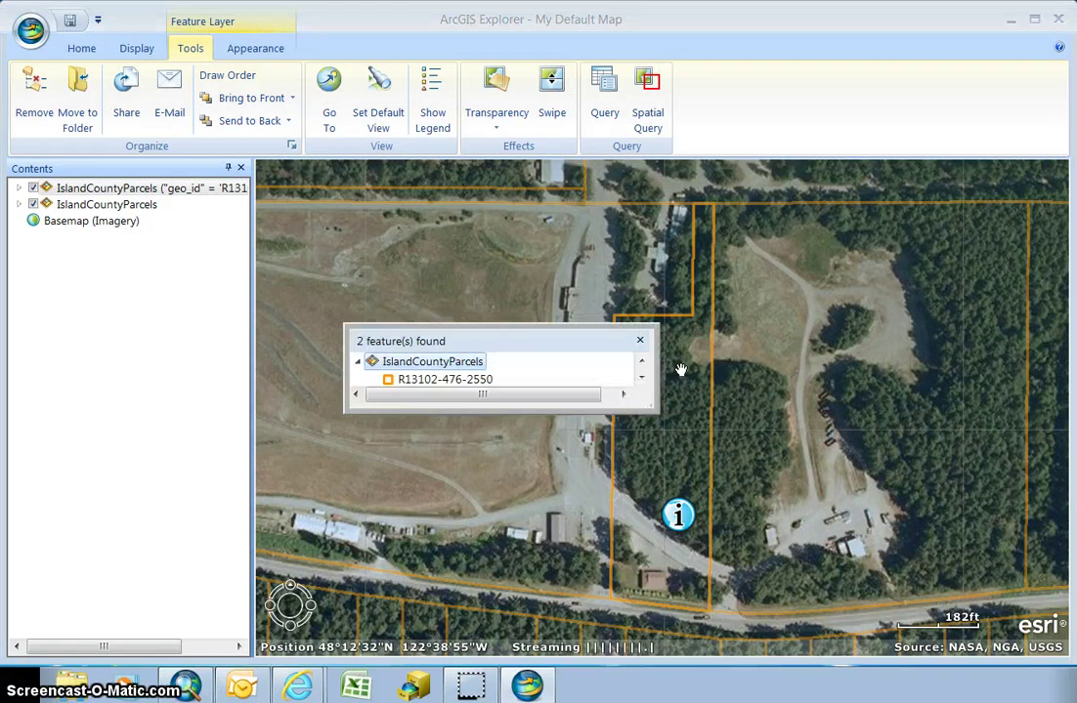
click(676, 377)
click(655, 410)
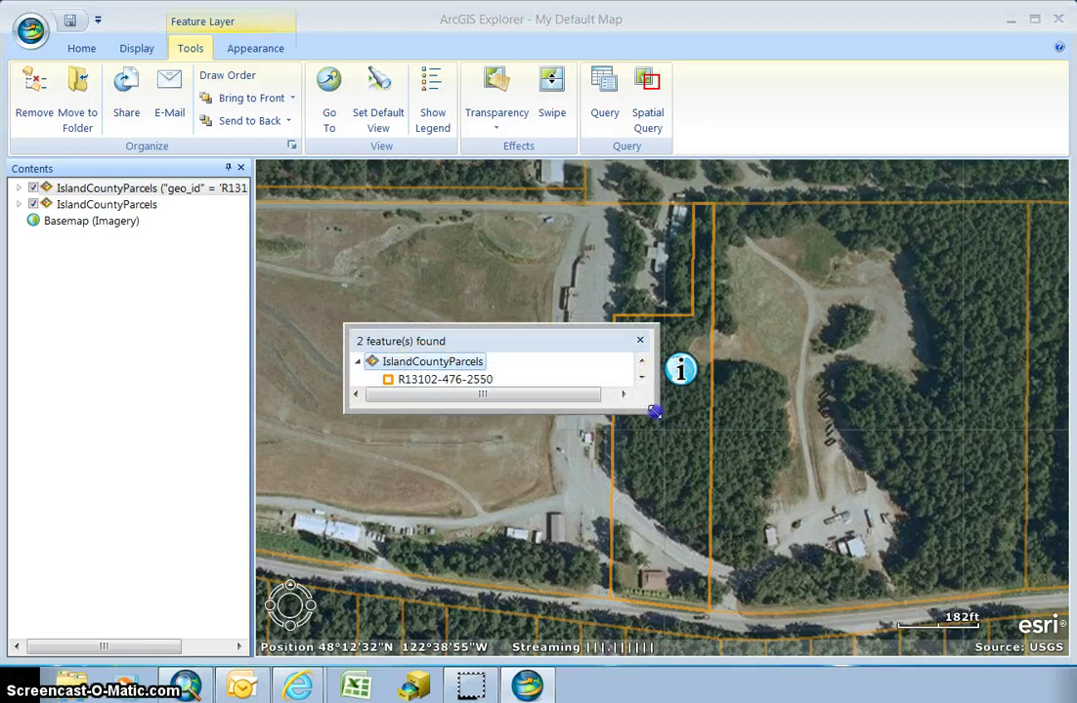
drag(652, 414, 689, 471)
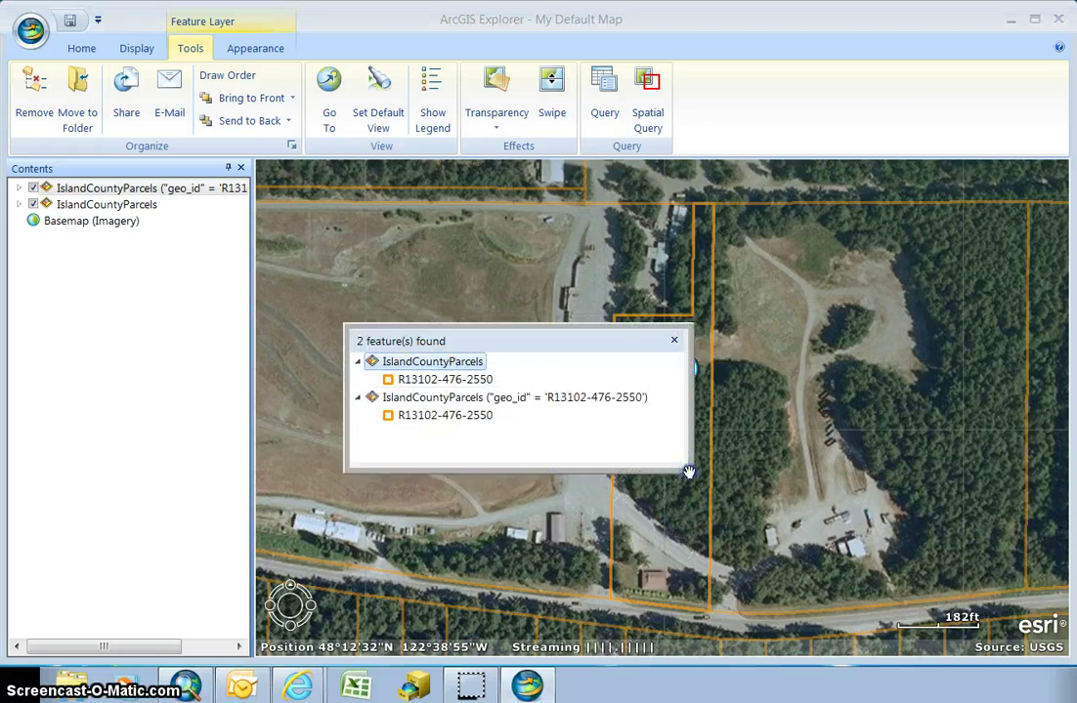
click(442, 381)
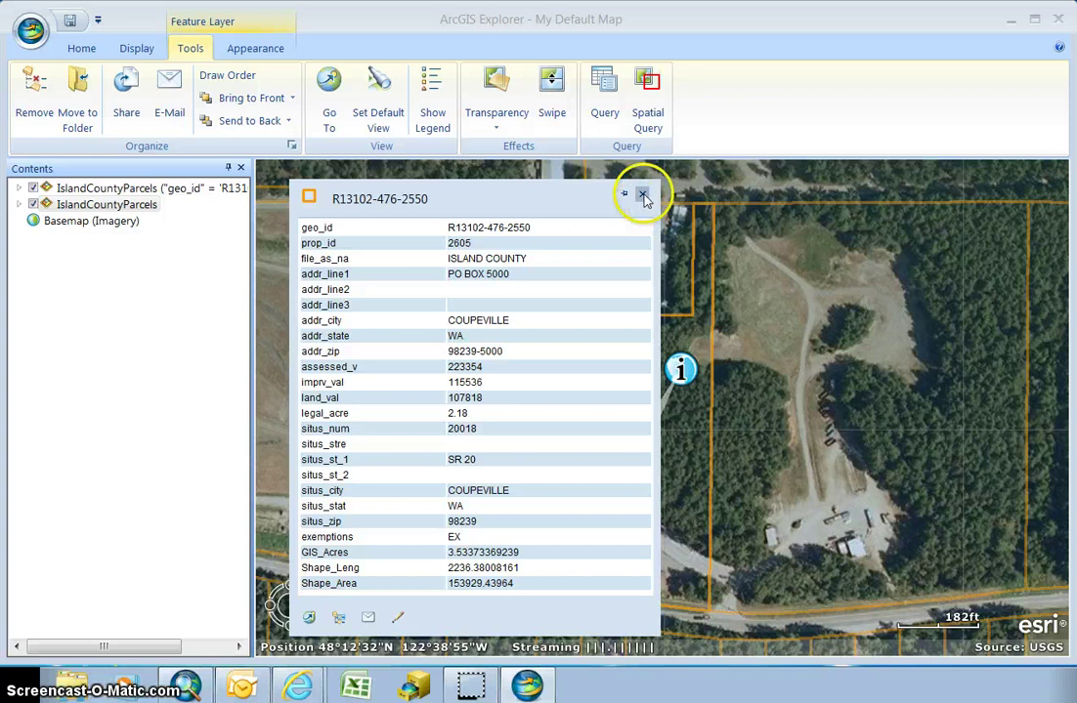
click(643, 197)
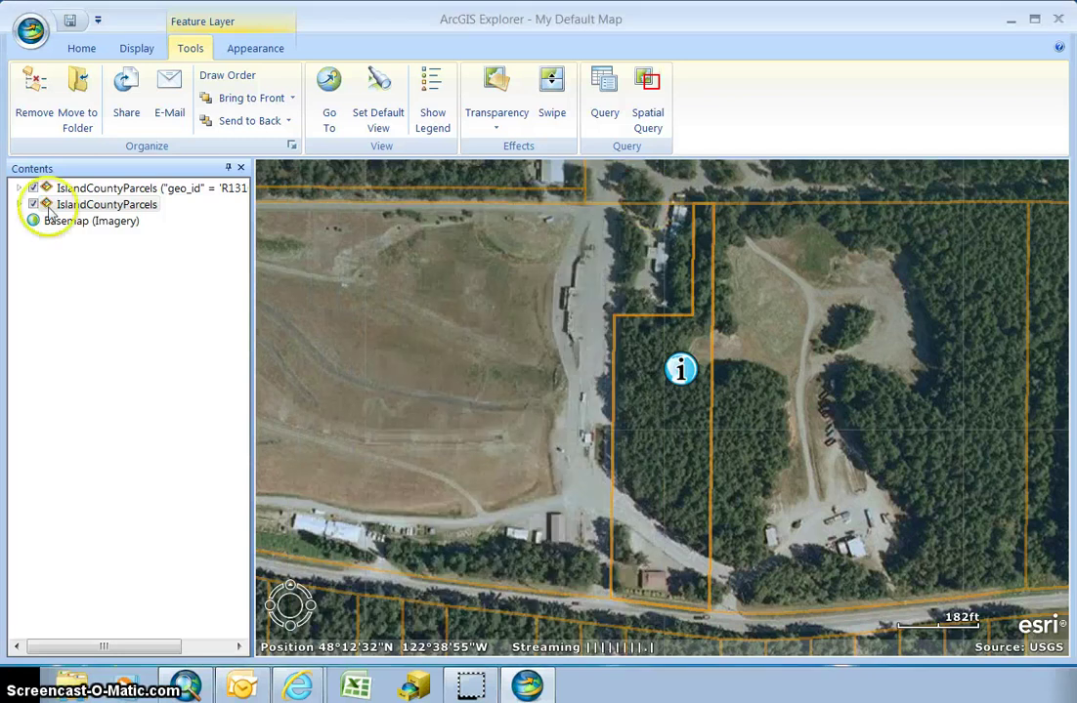
click(159, 191)
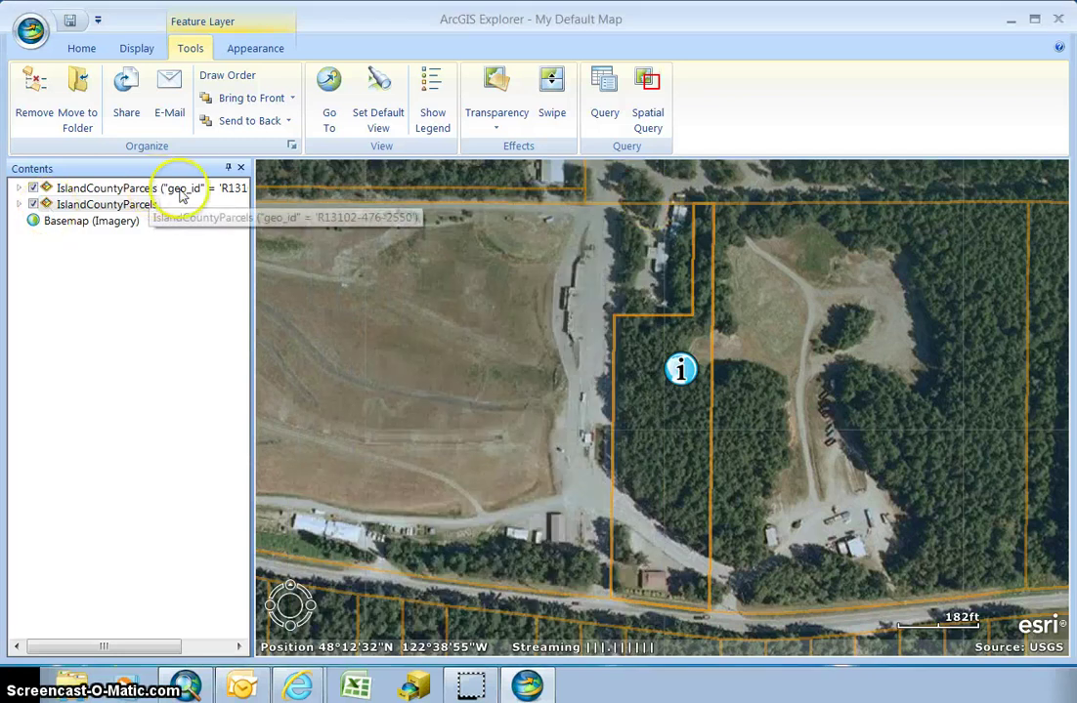
click(114, 188)
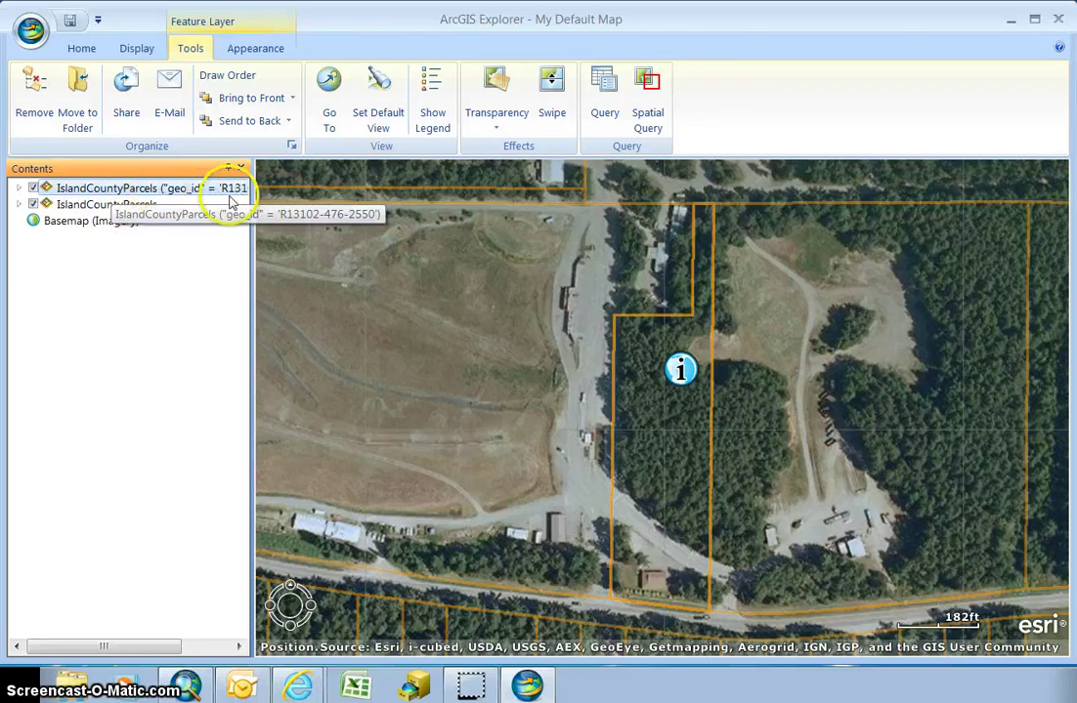
click(104, 207)
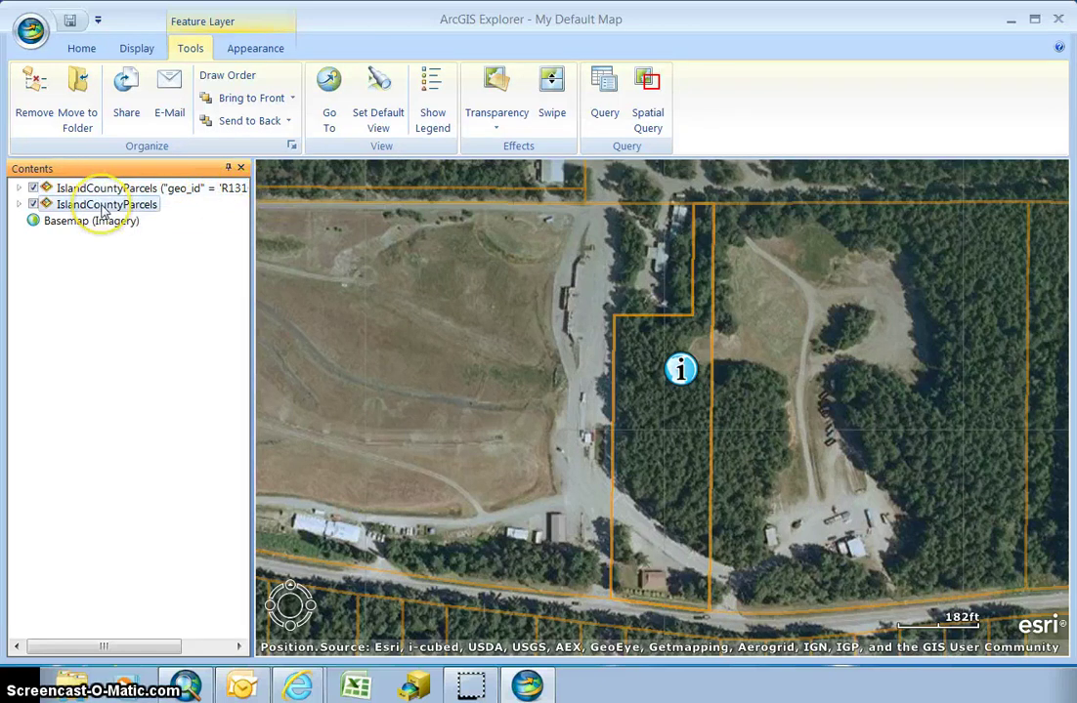